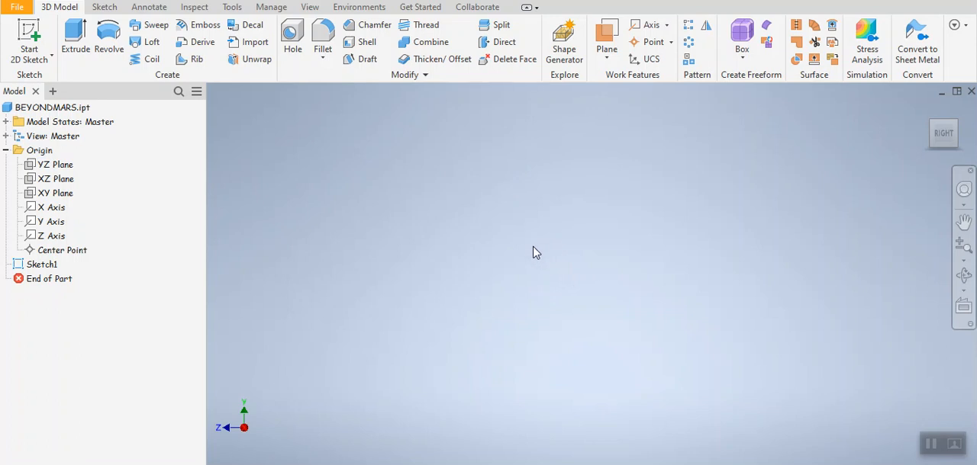
Step: Check the length unit options in the part's document settings, keeping millimeter as the length unit
{"action": "left_click", "coordinate": [231, 8]}
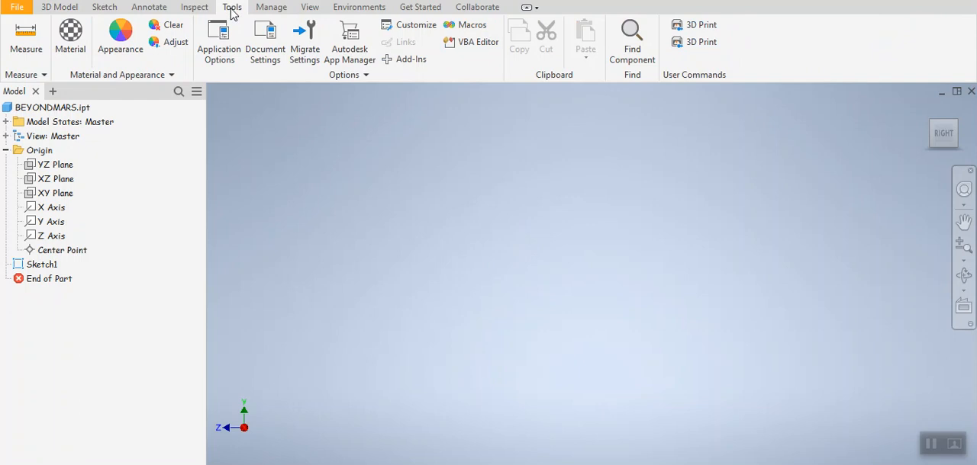
{"action": "left_click", "coordinate": [266, 55]}
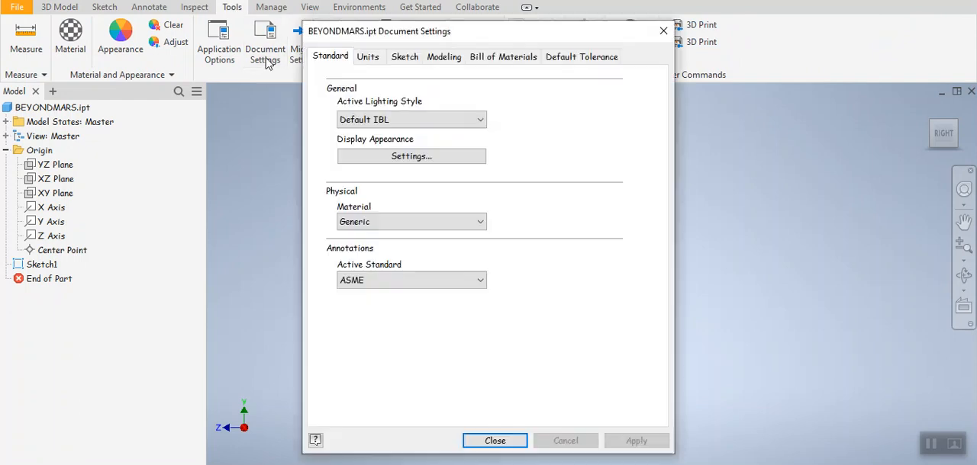
{"action": "left_click", "coordinate": [367, 58]}
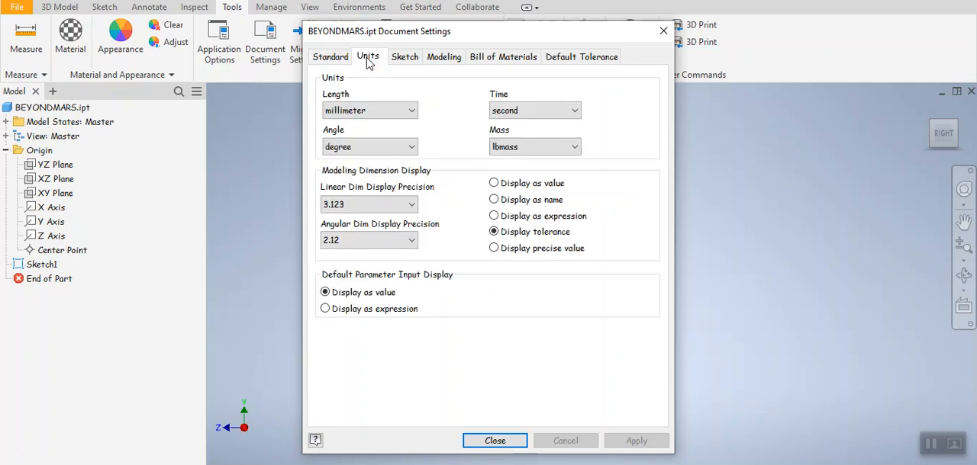
{"action": "left_click", "coordinate": [408, 112]}
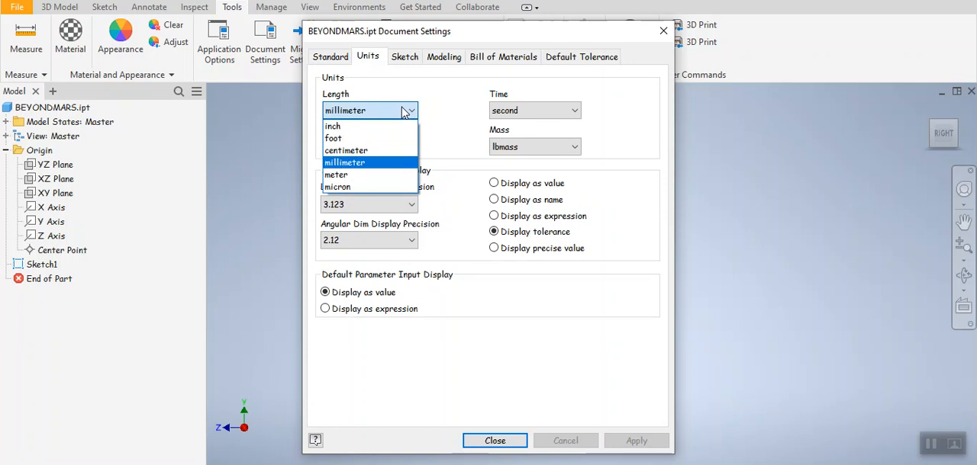
{"action": "left_click", "coordinate": [402, 111]}
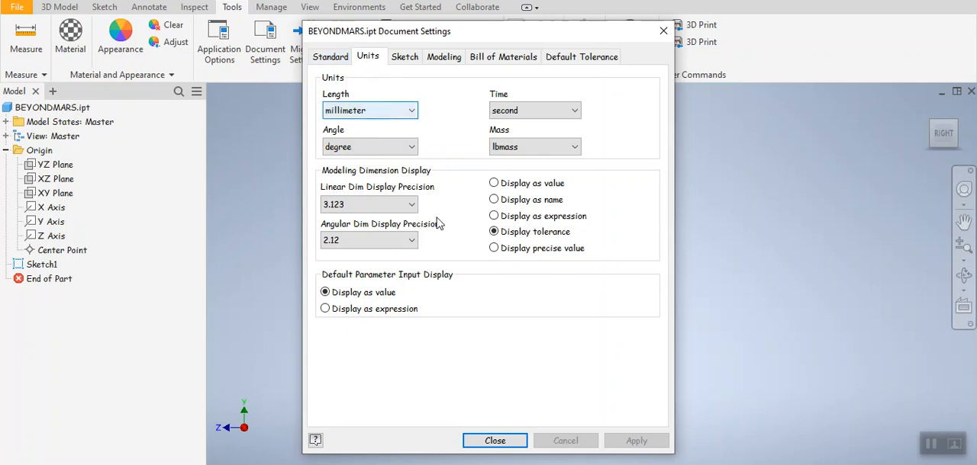
{"action": "left_click", "coordinate": [495, 441]}
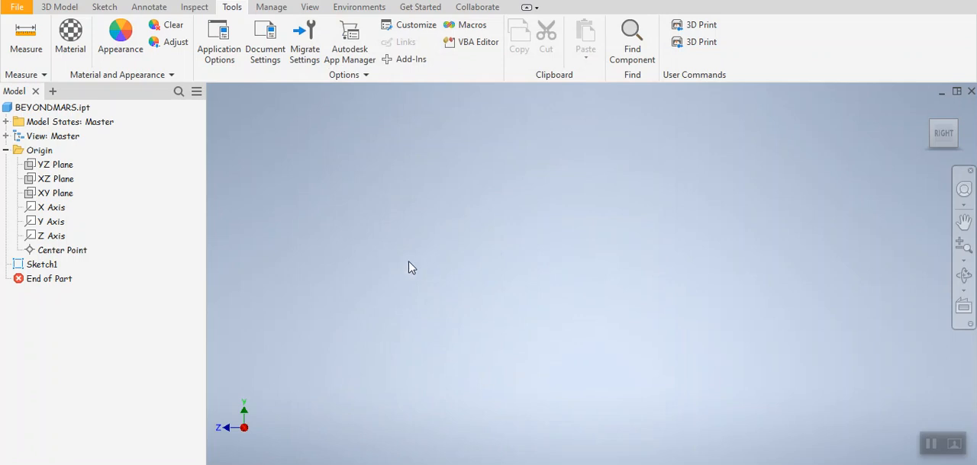
Step: Examine the sketch profile's overall height and the dimensions of its rounded tip and the short vertical edge below it
{"action": "middle_click_drag", "start_coordinate": [371, 271], "coordinate": [720, 264]}
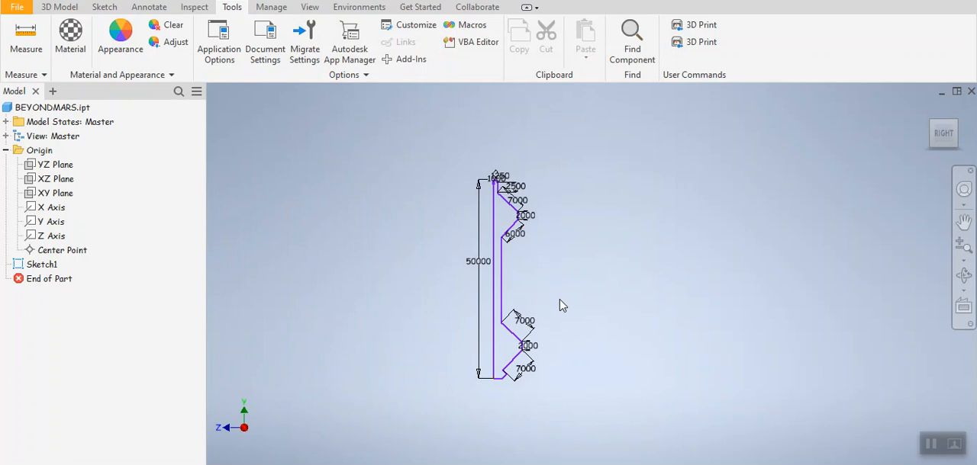
{"action": "scroll", "coordinate": [562, 305], "scroll_direction": "up", "scroll_amount": 3}
{"action": "middle_click_drag", "start_coordinate": [565, 303], "coordinate": [642, 277]}
{"action": "scroll", "coordinate": [641, 273], "scroll_direction": "down", "scroll_amount": 4}
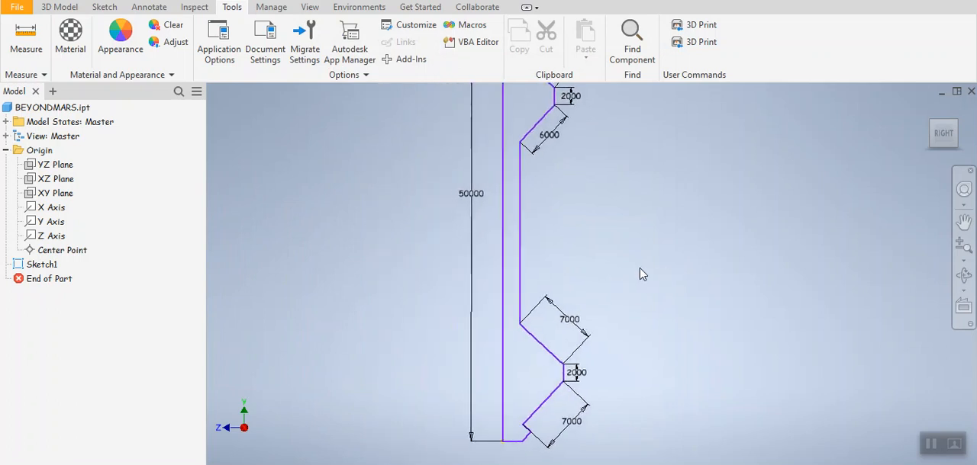
{"action": "middle_click_drag", "start_coordinate": [633, 323], "coordinate": [601, 312]}
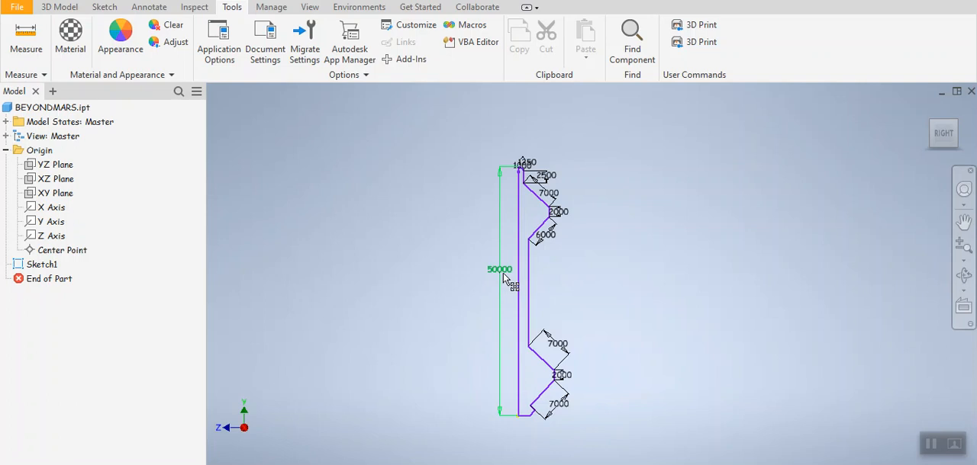
{"action": "scroll", "coordinate": [519, 170], "scroll_direction": "up", "scroll_amount": 5}
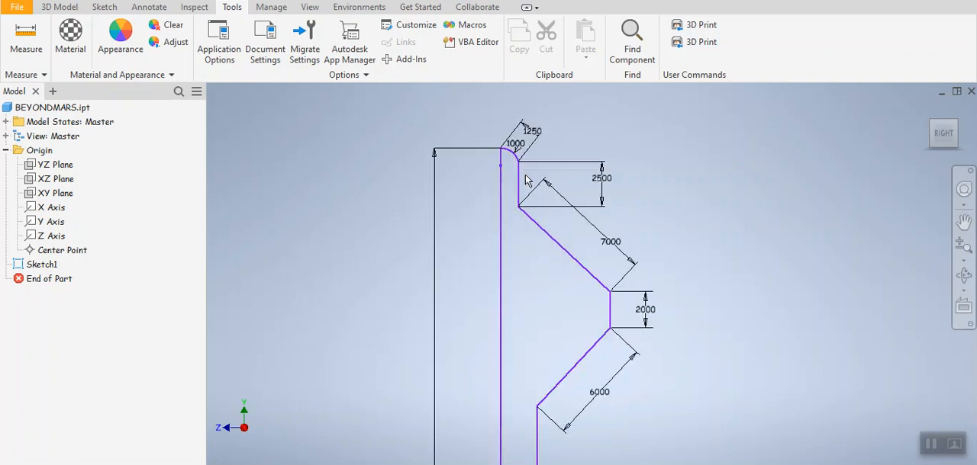
{"action": "scroll", "coordinate": [504, 173], "scroll_direction": "up", "scroll_amount": 3}
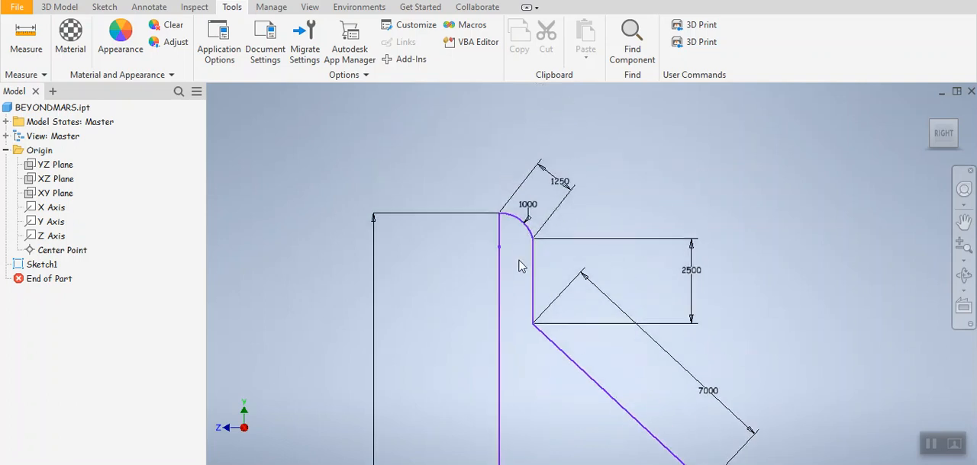
{"action": "scroll", "coordinate": [510, 240], "scroll_direction": "up", "scroll_amount": 3}
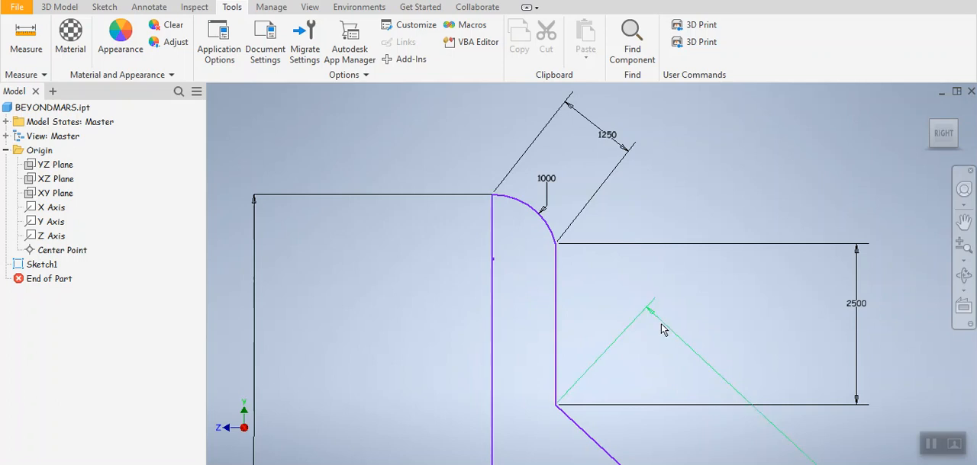
{"action": "scroll", "coordinate": [661, 331], "scroll_direction": "up", "scroll_amount": 5}
{"action": "scroll", "coordinate": [626, 344], "scroll_direction": "down", "scroll_amount": 3}
{"action": "mouse_move", "coordinate": [720, 430]}
{"action": "middle_mouse_down"}
{"action": "mouse_move", "coordinate": [677, 255]}
{"action": "mouse_move", "coordinate": [684, 292]}
{"action": "middle_mouse_up"}
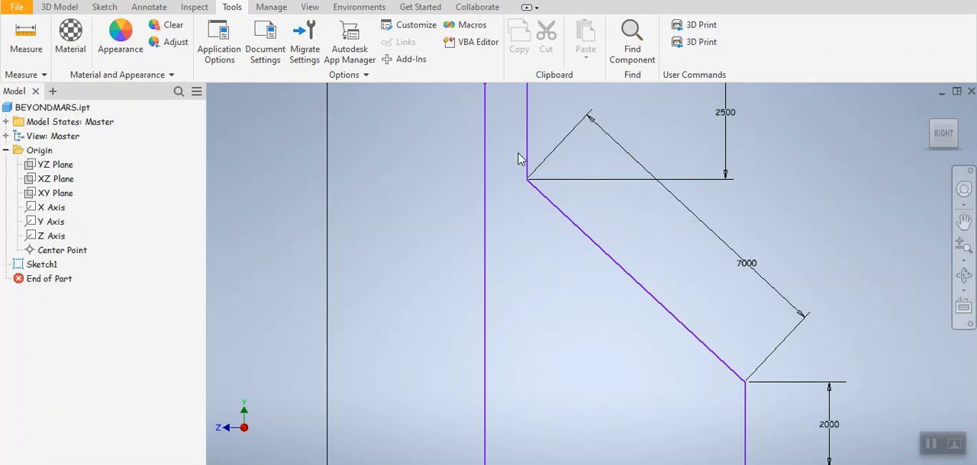
{"action": "middle_click_drag", "start_coordinate": [567, 261], "coordinate": [586, 365]}
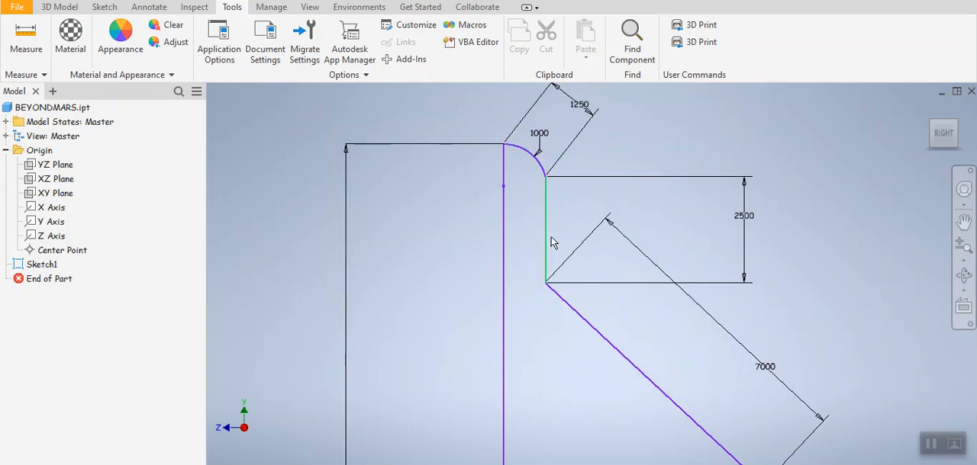
Step: Examine the dimensions of the upper projection's two sloped edges and the vertical edge between them
{"action": "middle_click_drag", "start_coordinate": [555, 262], "coordinate": [520, 136]}
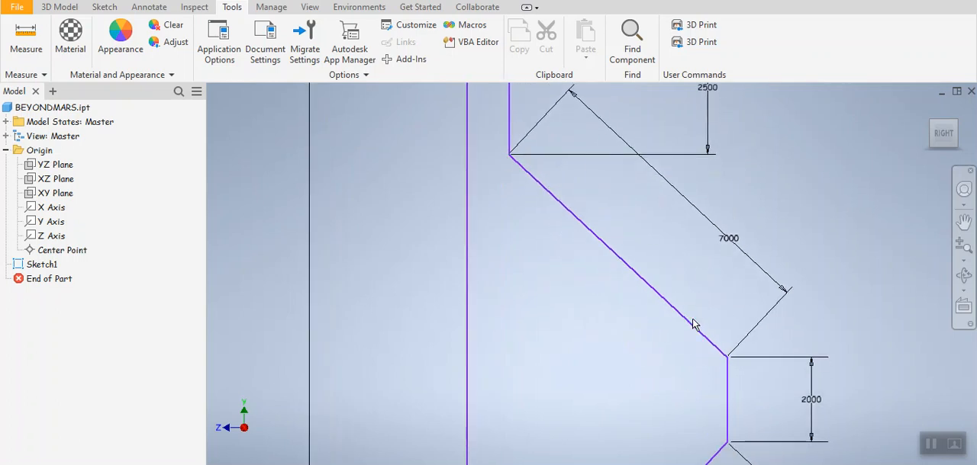
{"action": "middle_click_drag", "start_coordinate": [692, 319], "coordinate": [652, 278]}
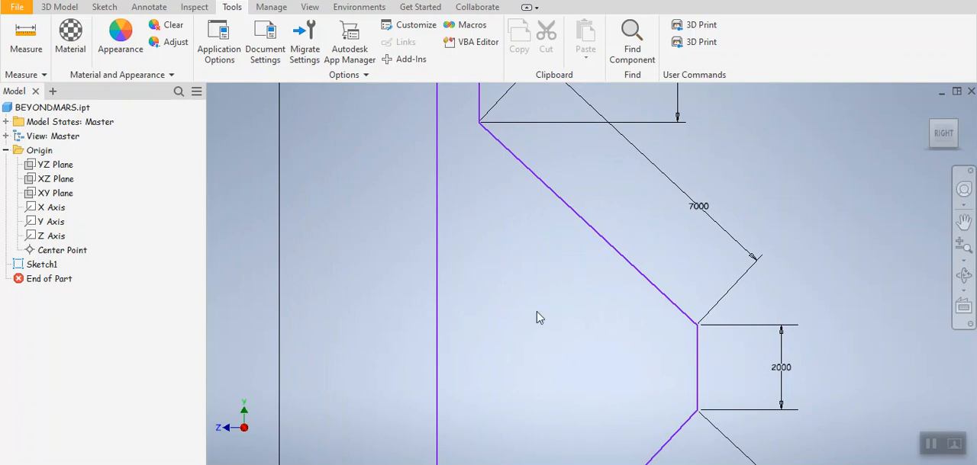
{"action": "mouse_move", "coordinate": [611, 168]}
{"action": "middle_mouse_down"}
{"action": "mouse_move", "coordinate": [626, 179]}
{"action": "mouse_move", "coordinate": [641, 228]}
{"action": "middle_mouse_up"}
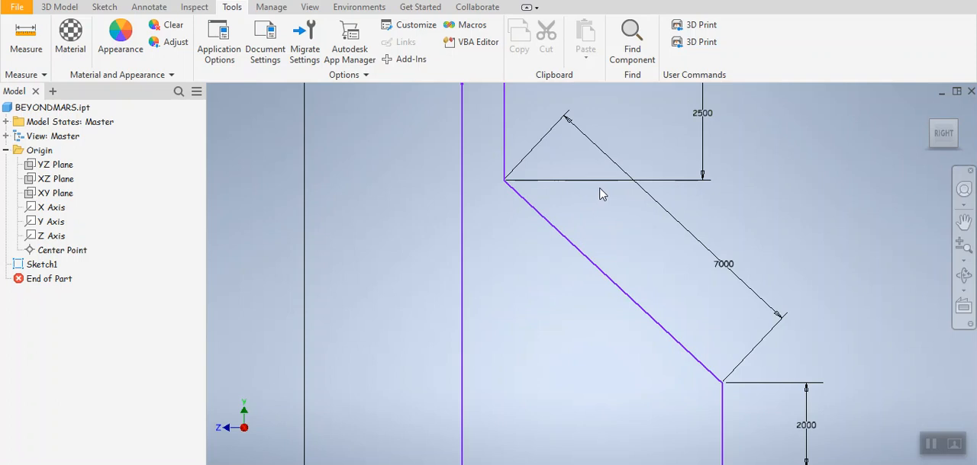
{"action": "middle_click_drag", "start_coordinate": [711, 310], "coordinate": [685, 140]}
{"action": "mouse_move", "coordinate": [737, 244]}
{"action": "middle_mouse_down"}
{"action": "mouse_move", "coordinate": [737, 222]}
{"action": "mouse_move", "coordinate": [768, 205]}
{"action": "middle_mouse_up"}
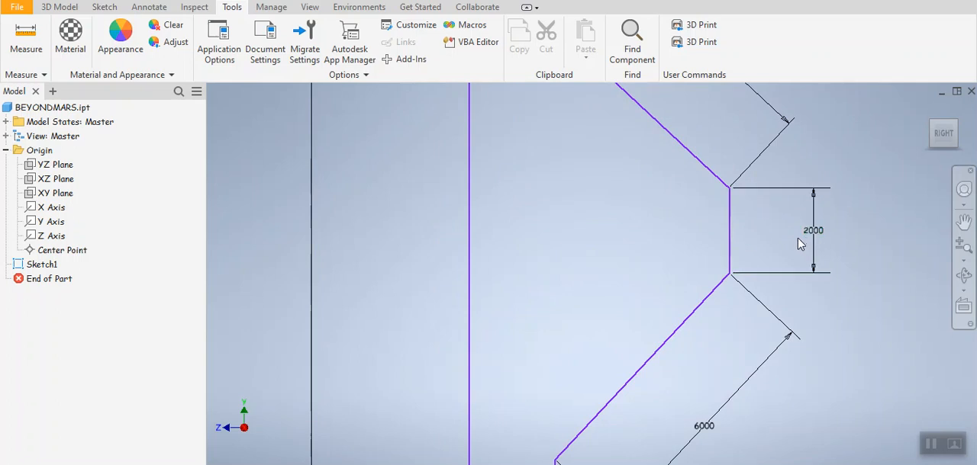
{"action": "middle_click_drag", "start_coordinate": [706, 378], "coordinate": [789, 233]}
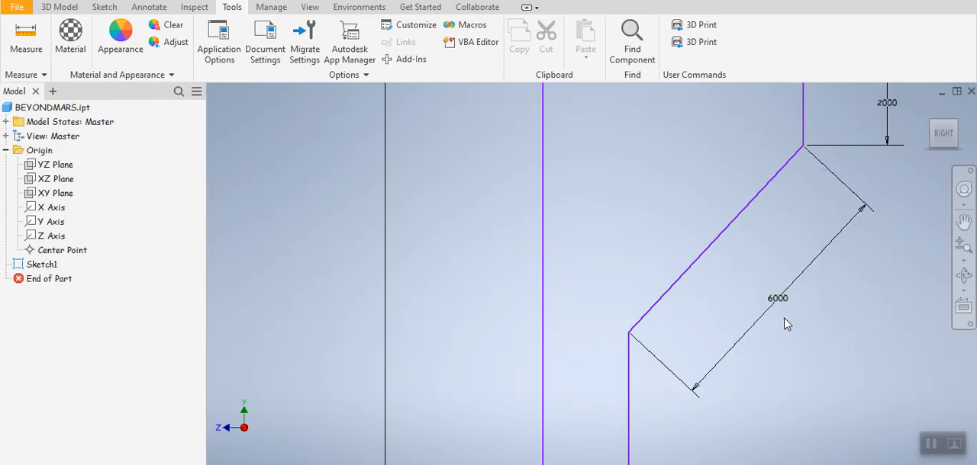
{"action": "mouse_move", "coordinate": [764, 334]}
{"action": "middle_mouse_down"}
{"action": "mouse_move", "coordinate": [746, 253]}
{"action": "mouse_move", "coordinate": [761, 119]}
{"action": "middle_mouse_up"}
Step: Examine the lower projection and base of the profile for dimensioned and undimensioned edges
{"action": "scroll", "coordinate": [735, 279], "scroll_direction": "down", "scroll_amount": 3}
{"action": "scroll", "coordinate": [736, 280], "scroll_direction": "up", "scroll_amount": 4}
{"action": "scroll", "coordinate": [725, 324], "scroll_direction": "up", "scroll_amount": 5}
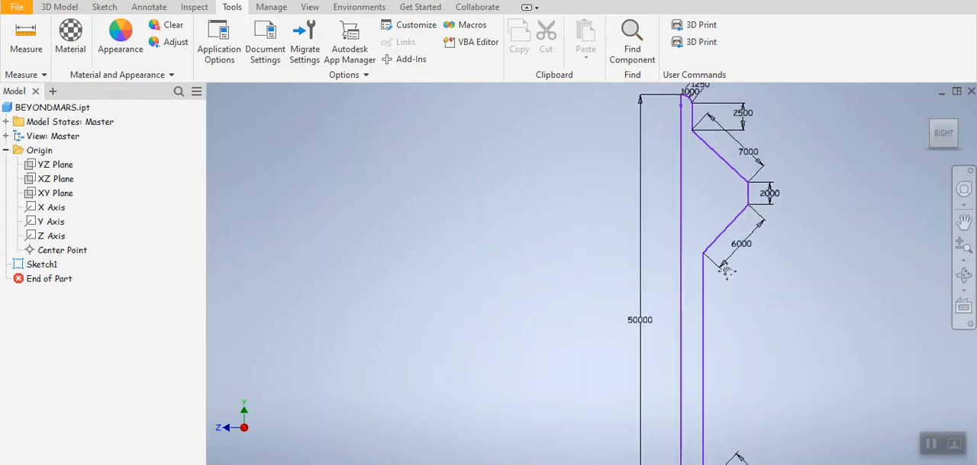
{"action": "middle_click_drag", "start_coordinate": [726, 271], "coordinate": [690, 94]}
{"action": "middle_click_drag", "start_coordinate": [698, 341], "coordinate": [699, 202]}
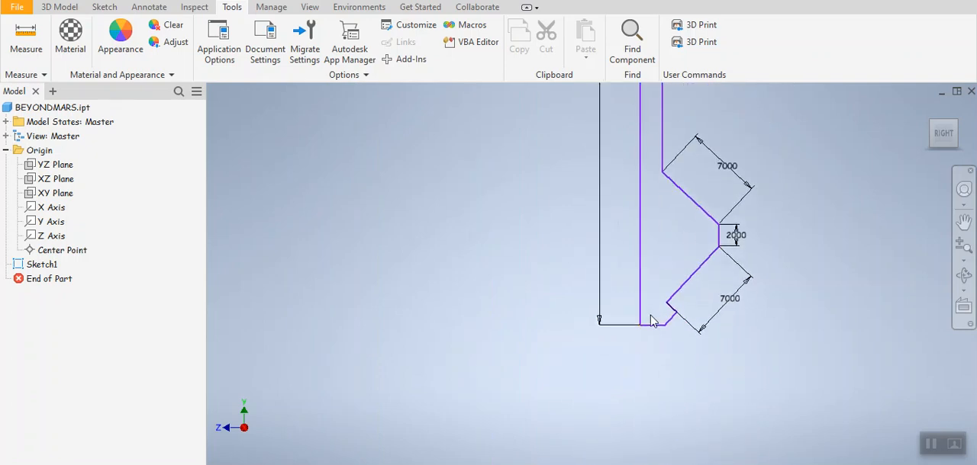
{"action": "scroll", "coordinate": [652, 320], "scroll_direction": "down", "scroll_amount": 3}
{"action": "mouse_move", "coordinate": [638, 346]}
{"action": "middle_mouse_down"}
{"action": "mouse_move", "coordinate": [617, 379]}
{"action": "mouse_move", "coordinate": [632, 331]}
{"action": "middle_mouse_up"}
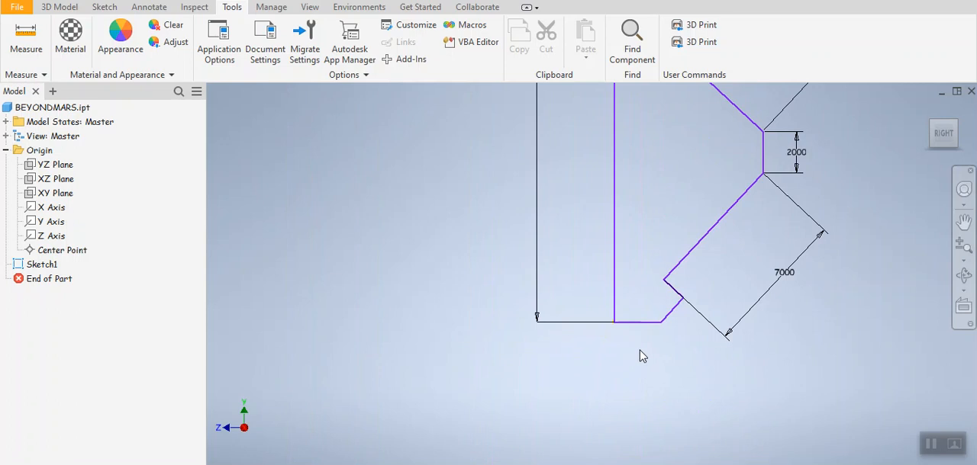
{"action": "mouse_move", "coordinate": [769, 169]}
{"action": "middle_mouse_down"}
{"action": "mouse_move", "coordinate": [771, 294]}
{"action": "mouse_move", "coordinate": [772, 241]}
{"action": "middle_mouse_up"}
Step: Open Sketch1 for editing and dimension the horizontal base line at the origin to 2250 mm
{"action": "double_click", "coordinate": [42, 265]}
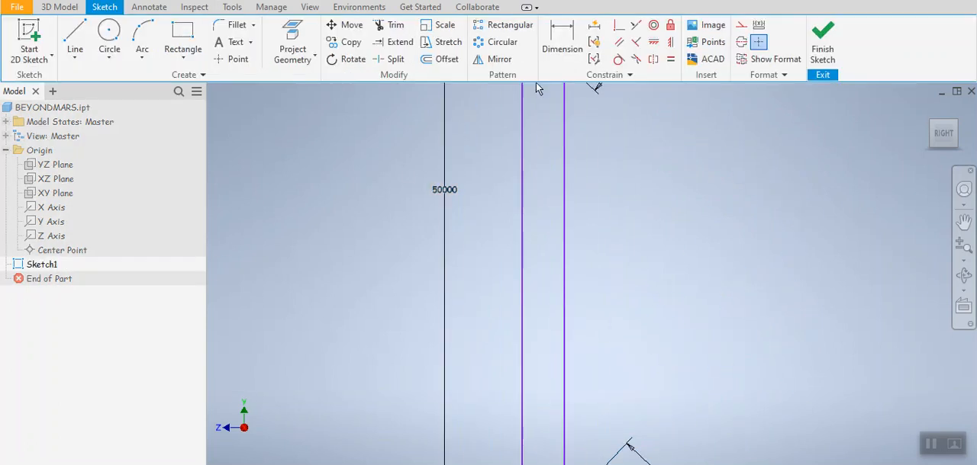
{"action": "left_click", "coordinate": [563, 37]}
{"action": "middle_click_drag", "start_coordinate": [640, 252], "coordinate": [621, 139]}
{"action": "middle_click_drag", "start_coordinate": [605, 416], "coordinate": [665, 109]}
{"action": "left_click", "coordinate": [585, 390]}
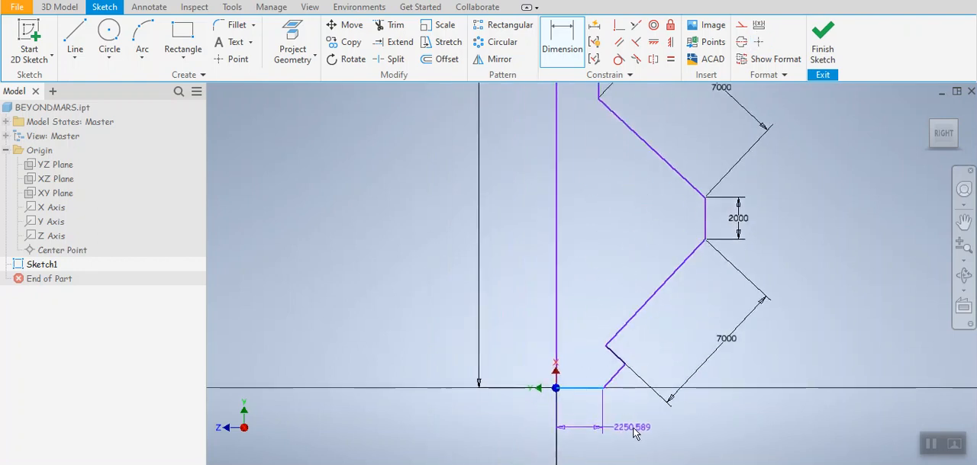
{"action": "left_click", "coordinate": [633, 432]}
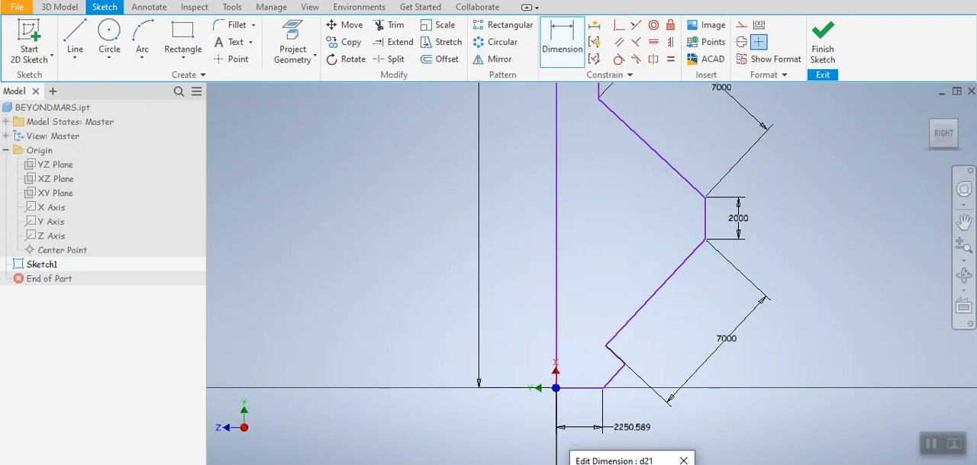
{"action": "key", "text": "Return"}
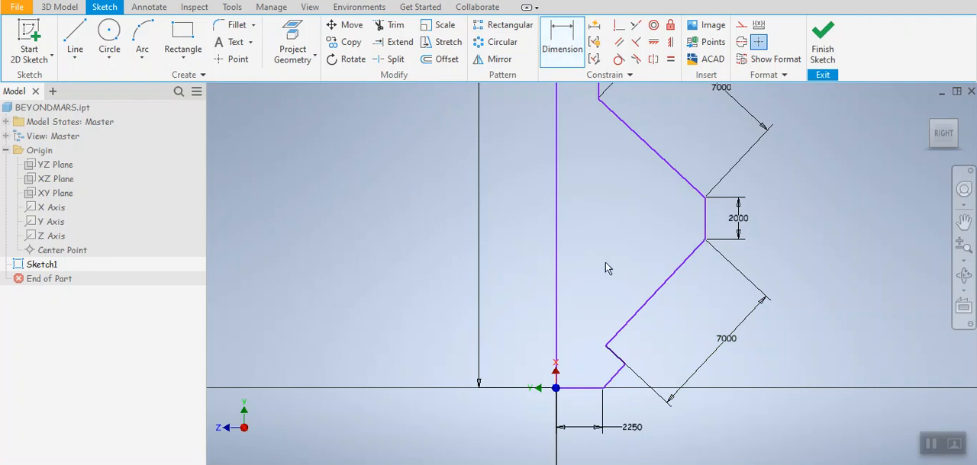
Step: Add an aligned dimension of 1580 mm to the short slanted edge rising from the end of the base line
{"action": "left_click", "coordinate": [615, 378]}
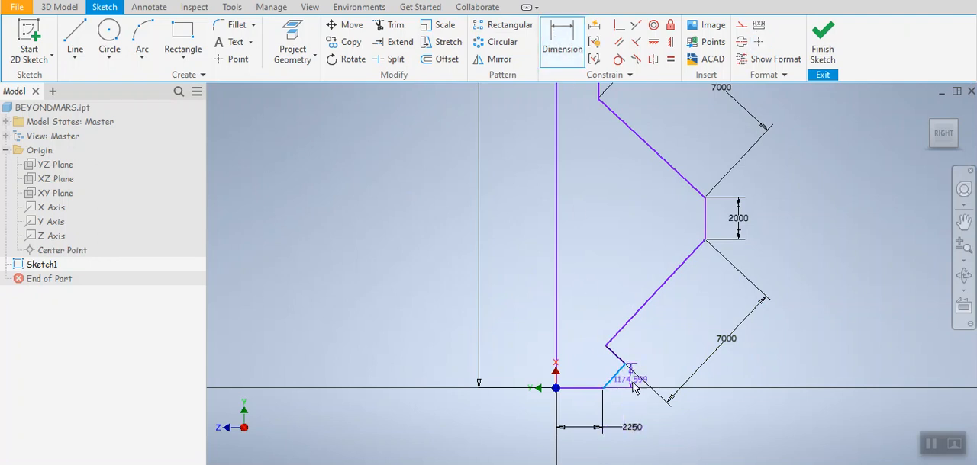
{"action": "right_click", "coordinate": [630, 403]}
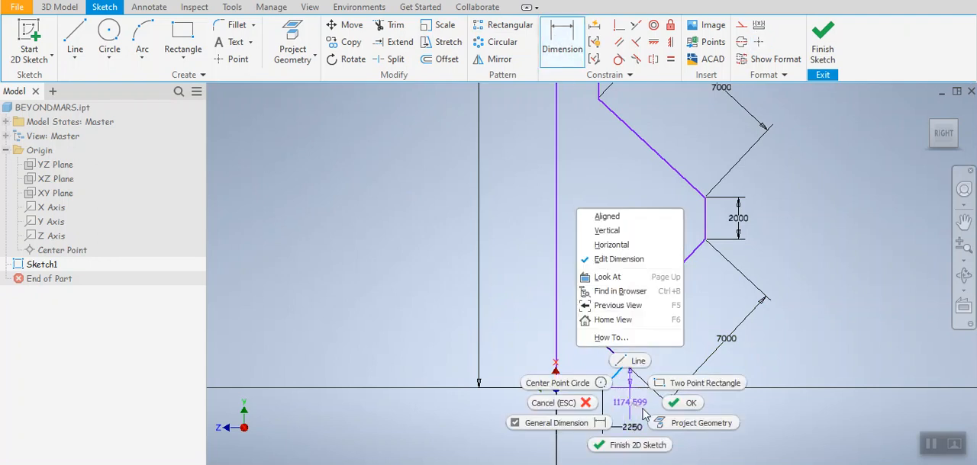
{"action": "left_click", "coordinate": [608, 217]}
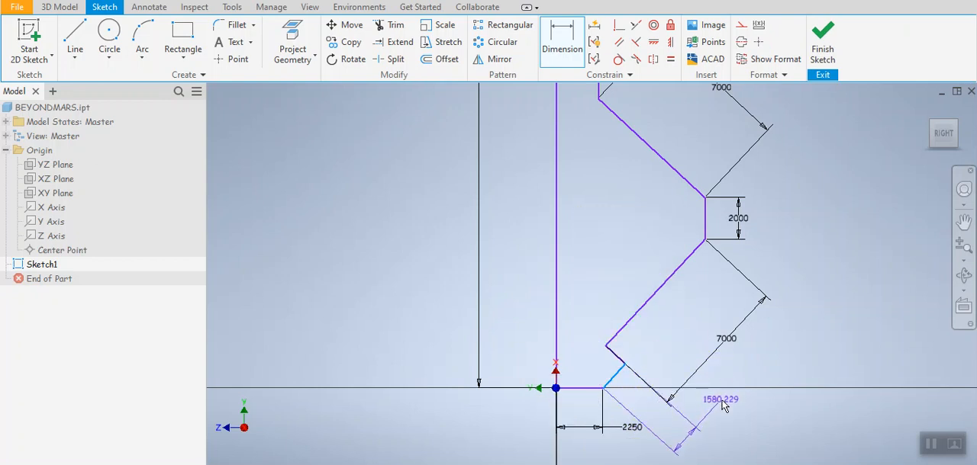
{"action": "left_click", "coordinate": [724, 406]}
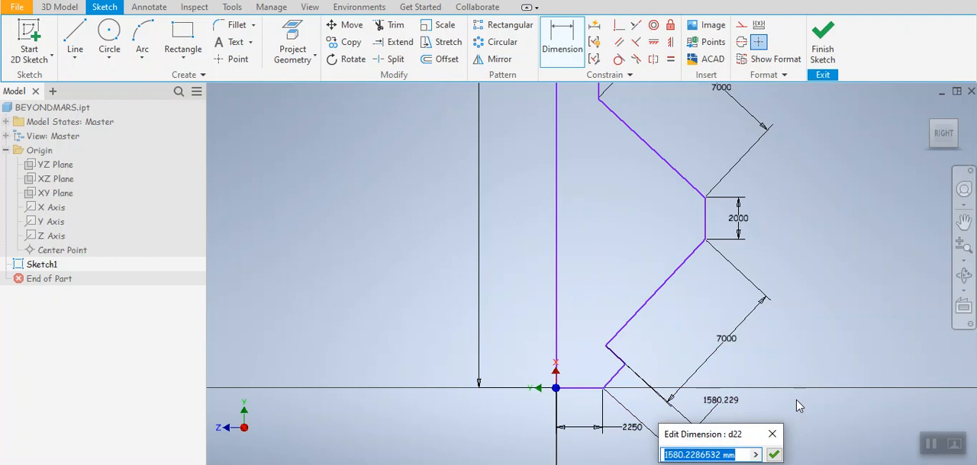
{"action": "type", "text": "1580"}
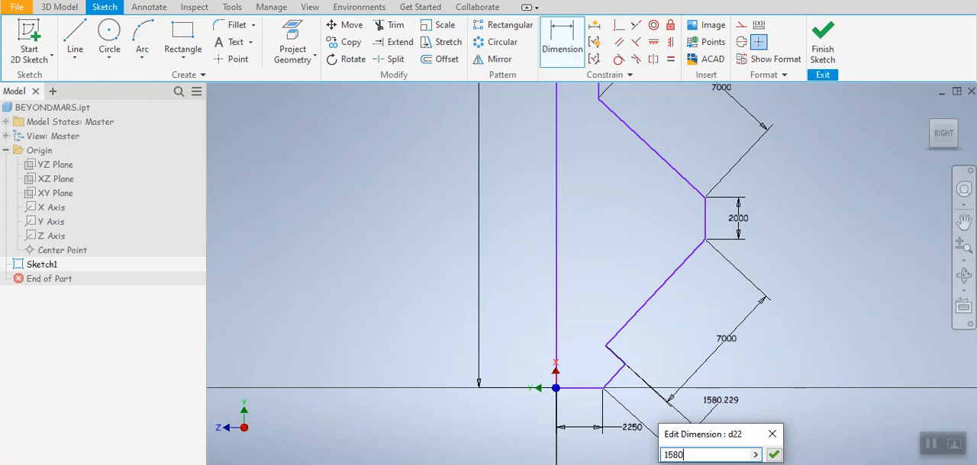
{"action": "key", "text": "Return"}
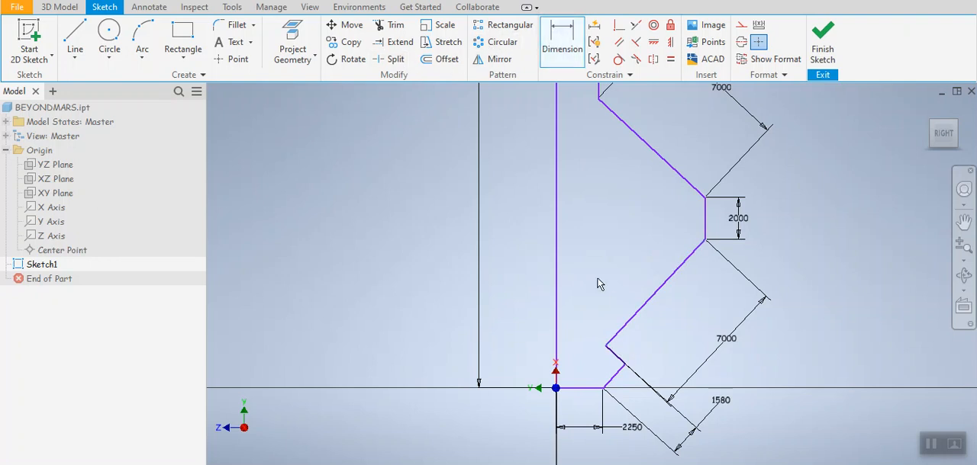
Step: Add an aligned dimension of 1280 mm to the short slanted notch edge between the lower projection and the base
{"action": "left_click", "coordinate": [615, 356]}
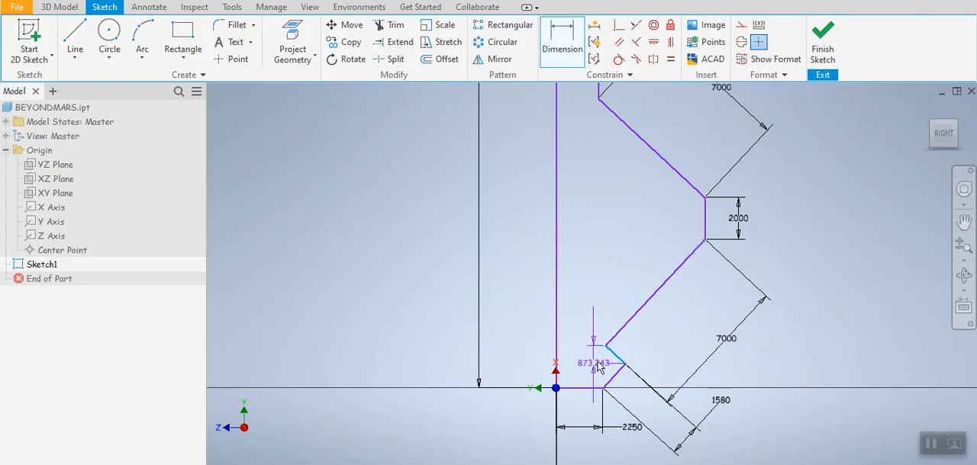
{"action": "right_click", "coordinate": [598, 362]}
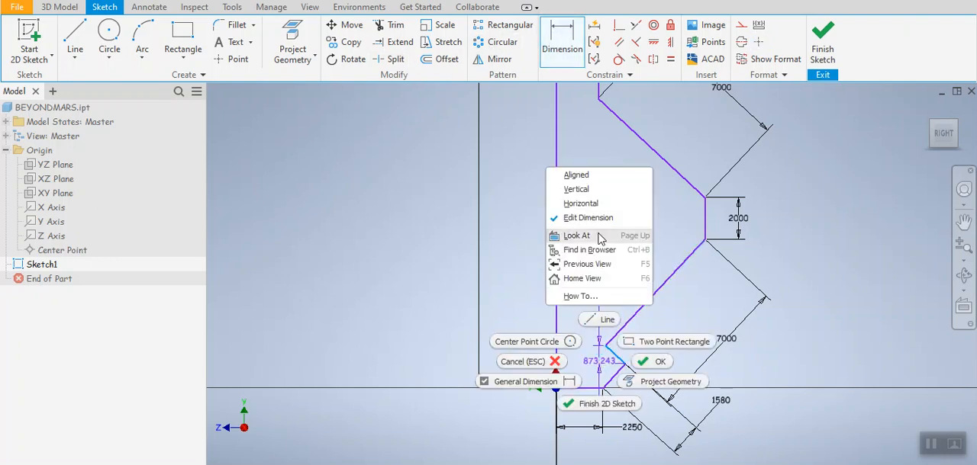
{"action": "left_click", "coordinate": [578, 176]}
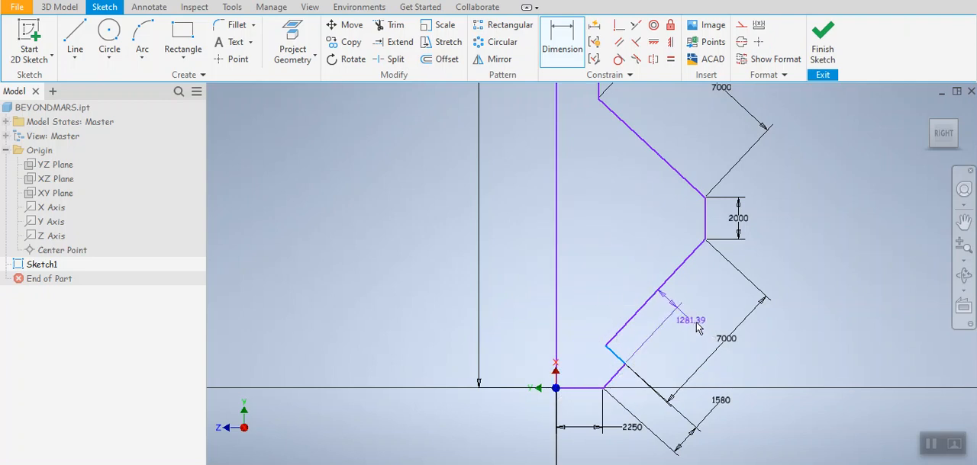
{"action": "left_click", "coordinate": [716, 302]}
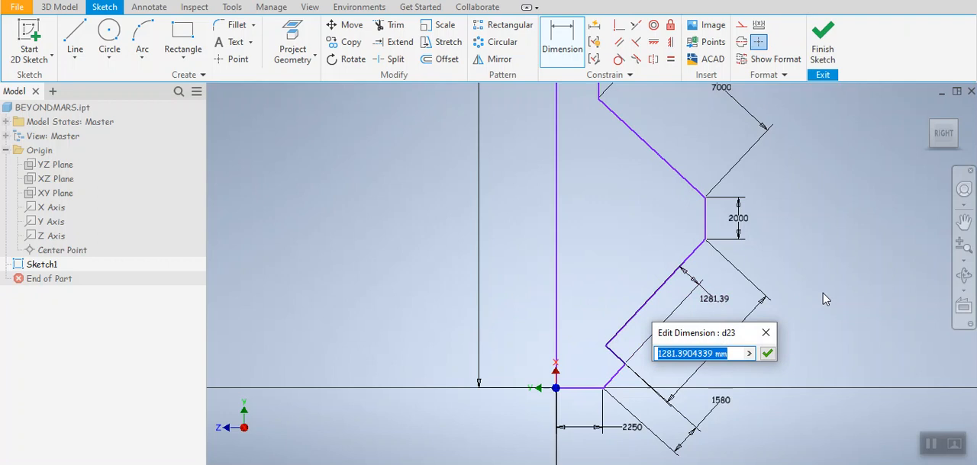
{"action": "type", "text": "1"}
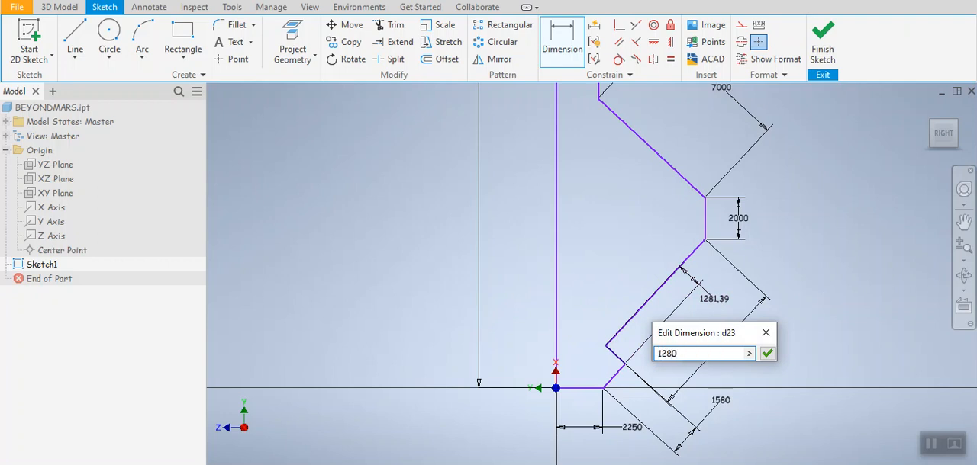
{"action": "type", "text": "280"}
{"action": "key", "text": "Return"}
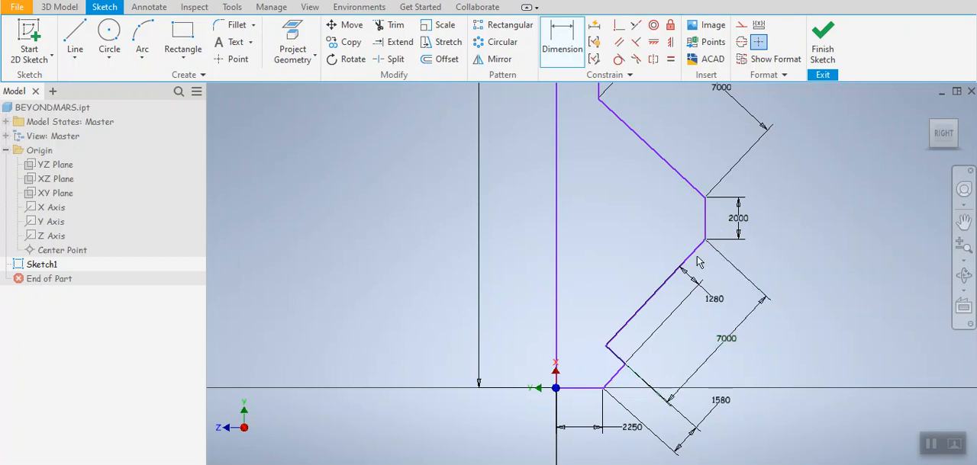
Step: Examine the dimensioned profile from the base to the tip, including the long vertical edge between the two projections
{"action": "middle_click_drag", "start_coordinate": [709, 221], "coordinate": [714, 365]}
{"action": "scroll", "coordinate": [714, 365], "scroll_direction": "up", "scroll_amount": 3}
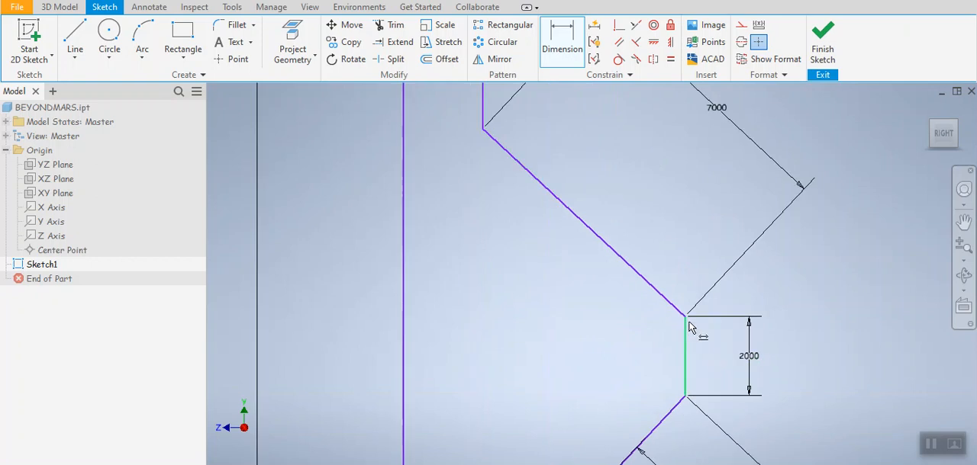
{"action": "scroll", "coordinate": [691, 326], "scroll_direction": "down", "scroll_amount": 5}
{"action": "scroll", "coordinate": [709, 328], "scroll_direction": "down", "scroll_amount": 3}
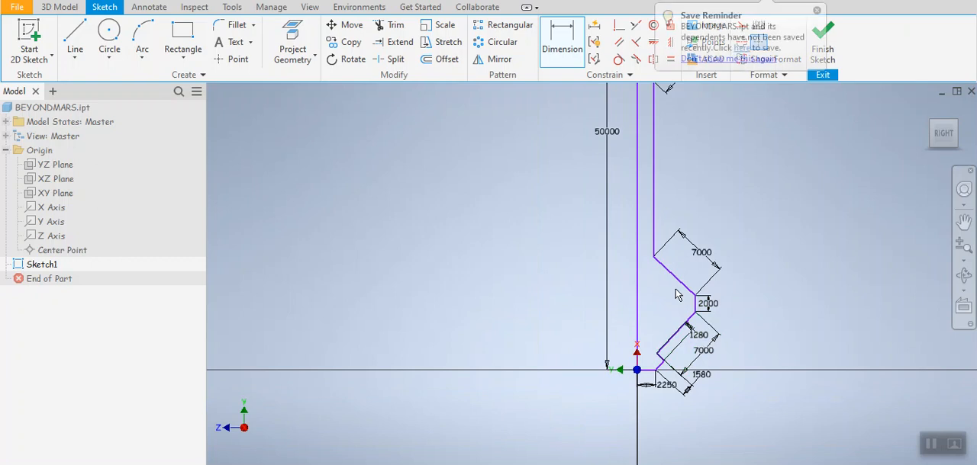
{"action": "scroll", "coordinate": [708, 92], "scroll_direction": "up", "scroll_amount": 3}
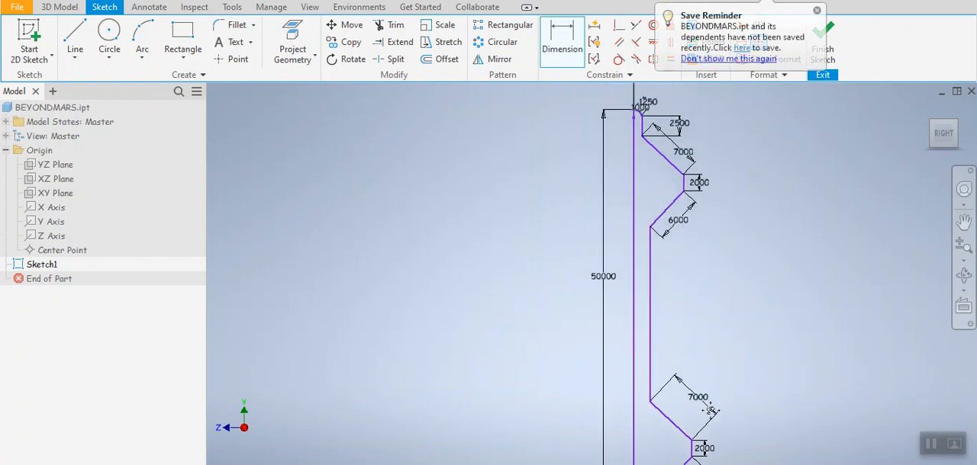
{"action": "scroll", "coordinate": [693, 314], "scroll_direction": "down", "scroll_amount": 4}
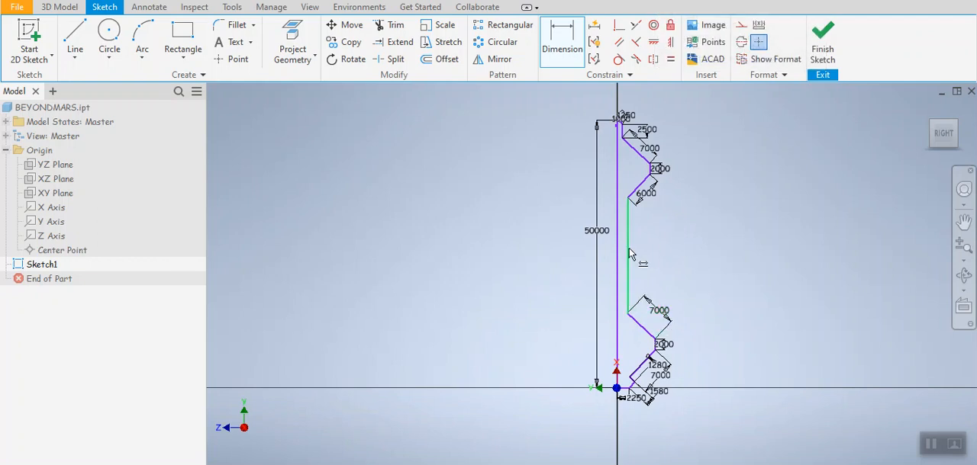
{"action": "scroll", "coordinate": [640, 328], "scroll_direction": "up", "scroll_amount": 3}
{"action": "scroll", "coordinate": [641, 326], "scroll_direction": "down", "scroll_amount": 4}
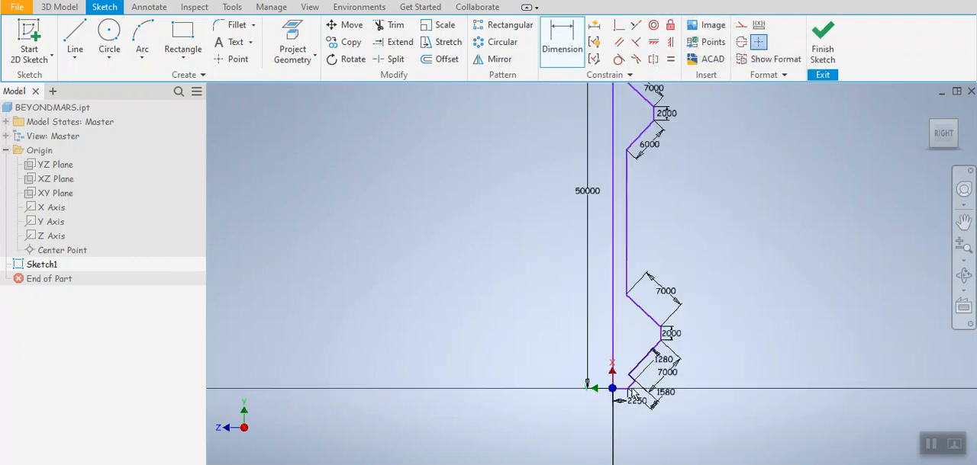
{"action": "scroll", "coordinate": [639, 283], "scroll_direction": "up", "scroll_amount": 2}
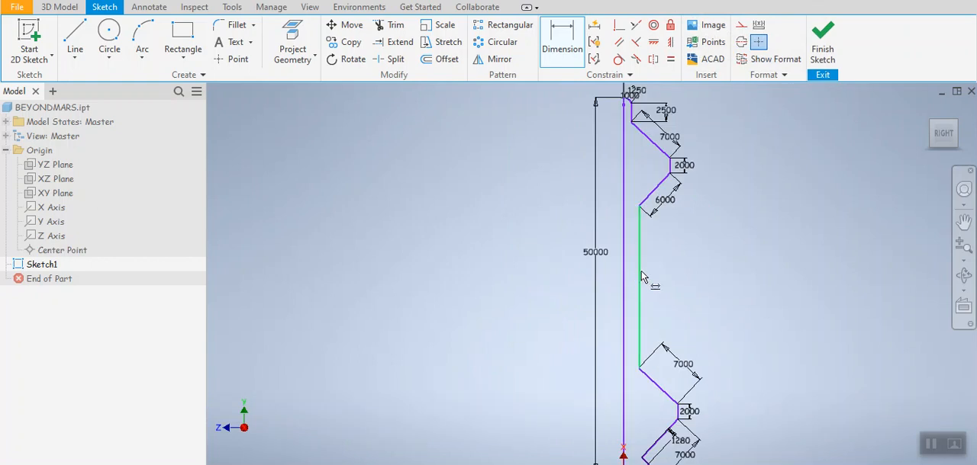
{"action": "scroll", "coordinate": [652, 280], "scroll_direction": "down", "scroll_amount": 3}
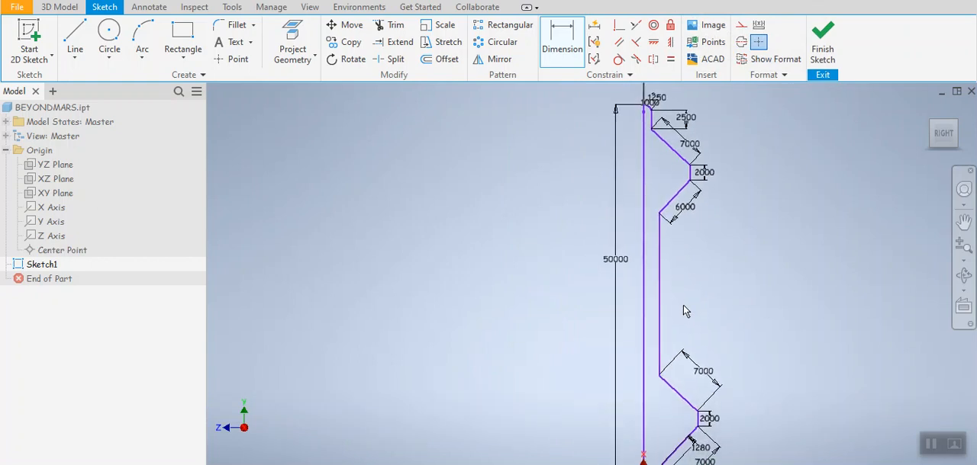
{"action": "scroll", "coordinate": [682, 410], "scroll_direction": "up", "scroll_amount": 6}
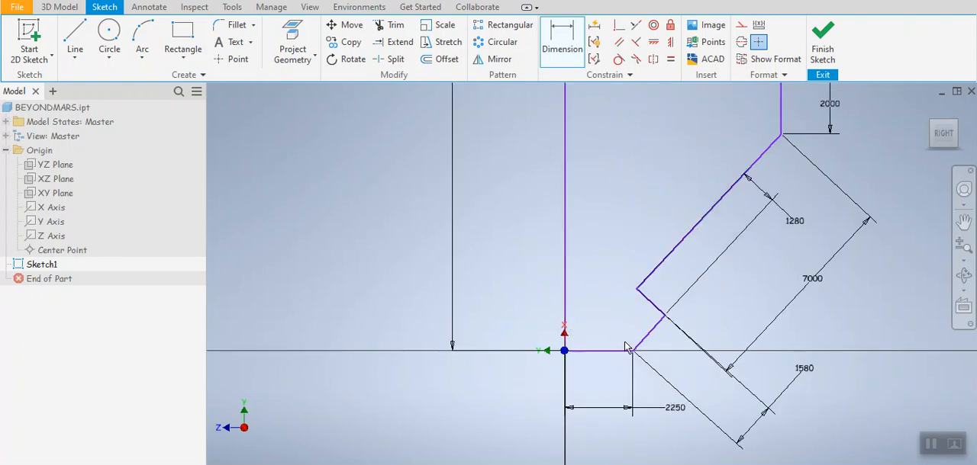
{"action": "scroll", "coordinate": [612, 322], "scroll_direction": "down", "scroll_amount": 3}
{"action": "scroll", "coordinate": [613, 322], "scroll_direction": "down", "scroll_amount": 3}
{"action": "scroll", "coordinate": [625, 317], "scroll_direction": "up", "scroll_amount": 2}
{"action": "scroll", "coordinate": [713, 278], "scroll_direction": "down", "scroll_amount": 2}
{"action": "scroll", "coordinate": [724, 305], "scroll_direction": "up", "scroll_amount": 1}
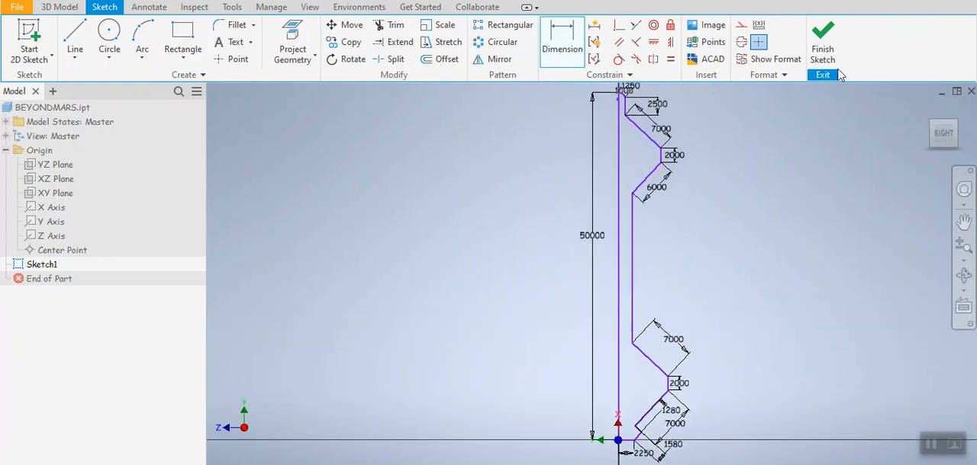
Step: Finish the sketch and revolve its closed profile a full 360 degrees around the long vertical line through the origin
{"action": "left_click", "coordinate": [823, 42]}
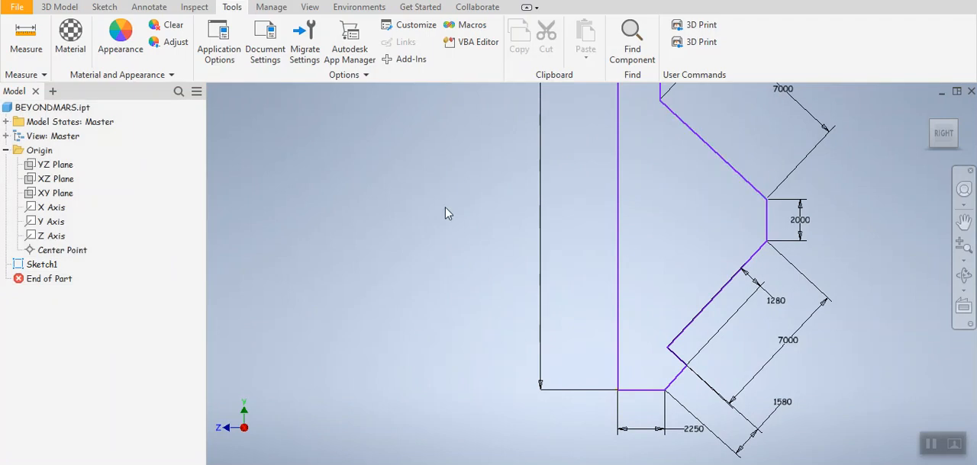
{"action": "left_click", "coordinate": [60, 7]}
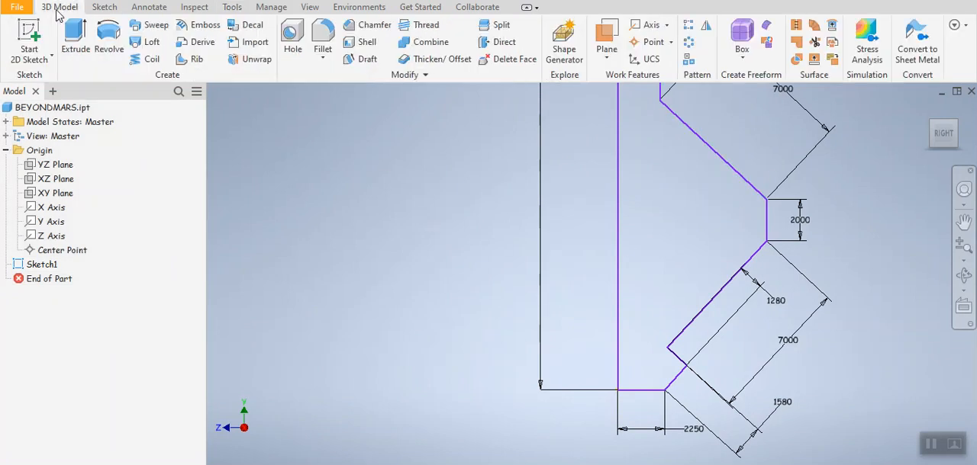
{"action": "left_click", "coordinate": [109, 48]}
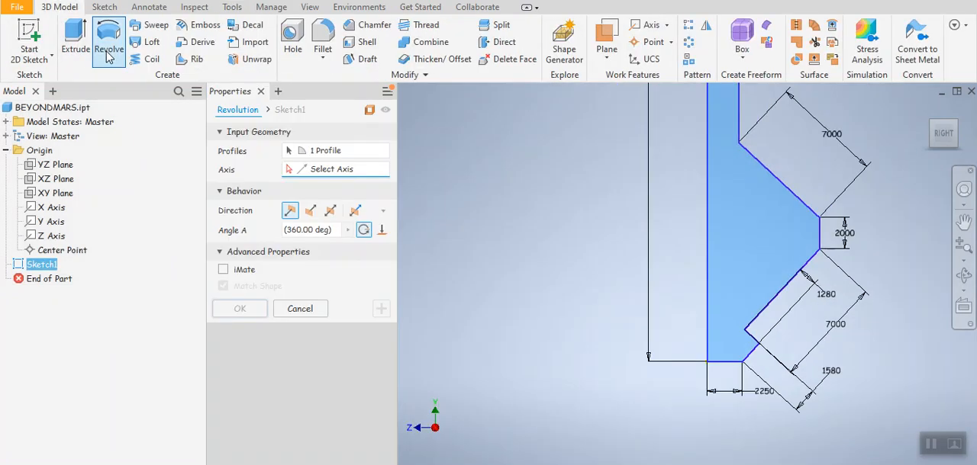
{"action": "left_click", "coordinate": [327, 156]}
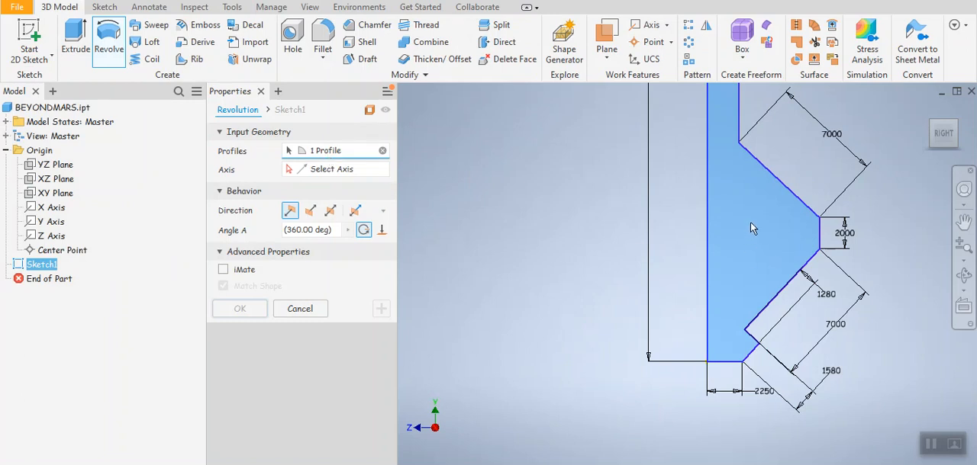
{"action": "left_click", "coordinate": [313, 172]}
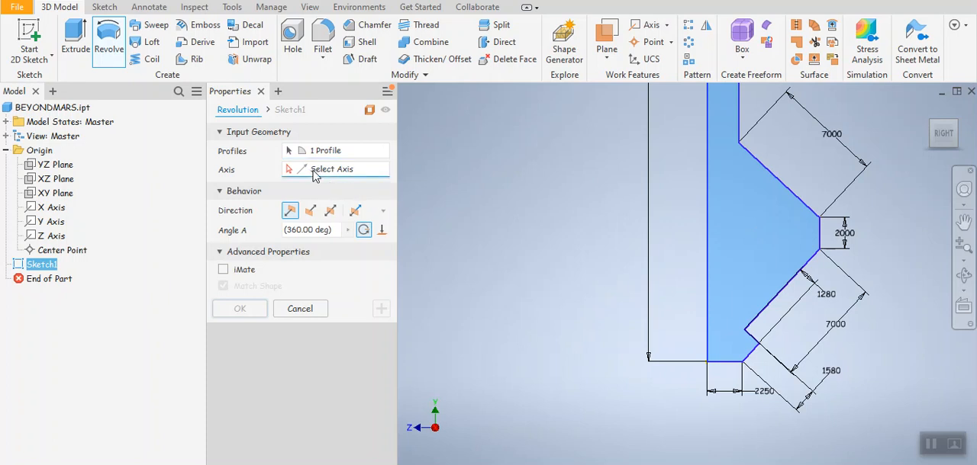
{"action": "left_click", "coordinate": [706, 218]}
{"action": "scroll", "coordinate": [622, 237], "scroll_direction": "down", "scroll_amount": 4}
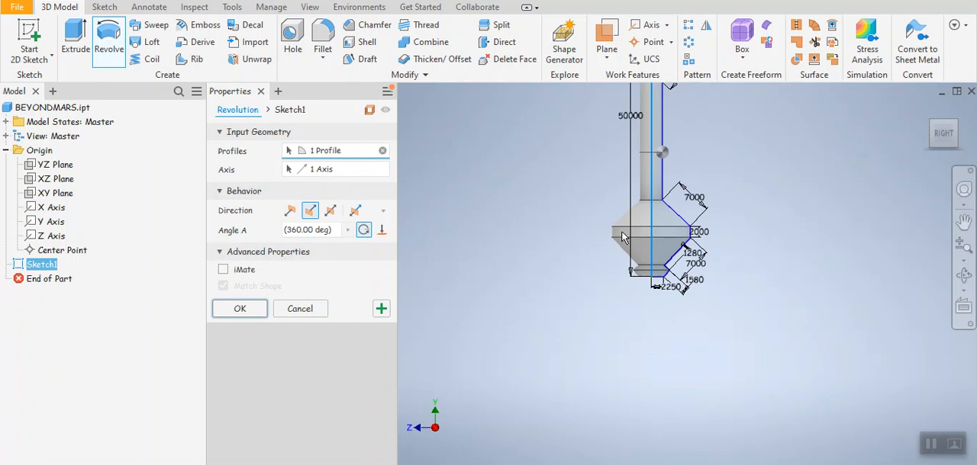
{"action": "scroll", "coordinate": [622, 232], "scroll_direction": "down", "scroll_amount": 3}
{"action": "middle_click_drag", "start_coordinate": [642, 185], "coordinate": [607, 336]}
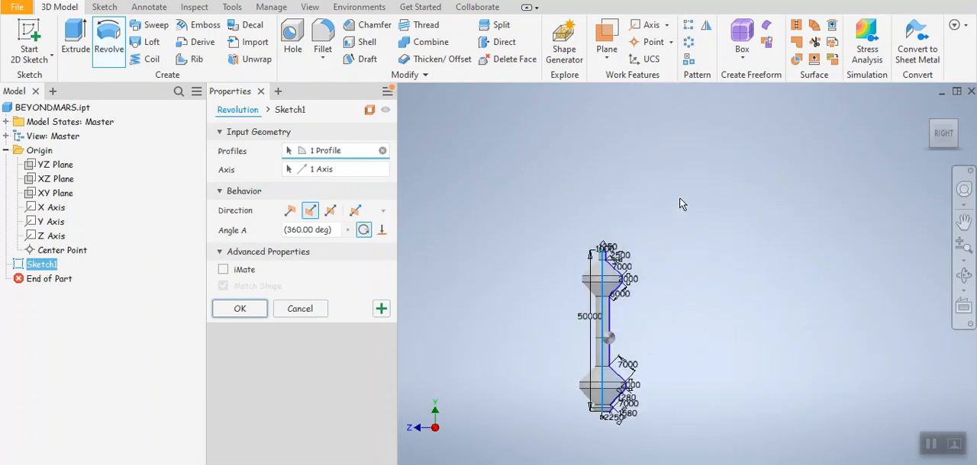
{"action": "scroll", "coordinate": [675, 253], "scroll_direction": "up", "scroll_amount": 6}
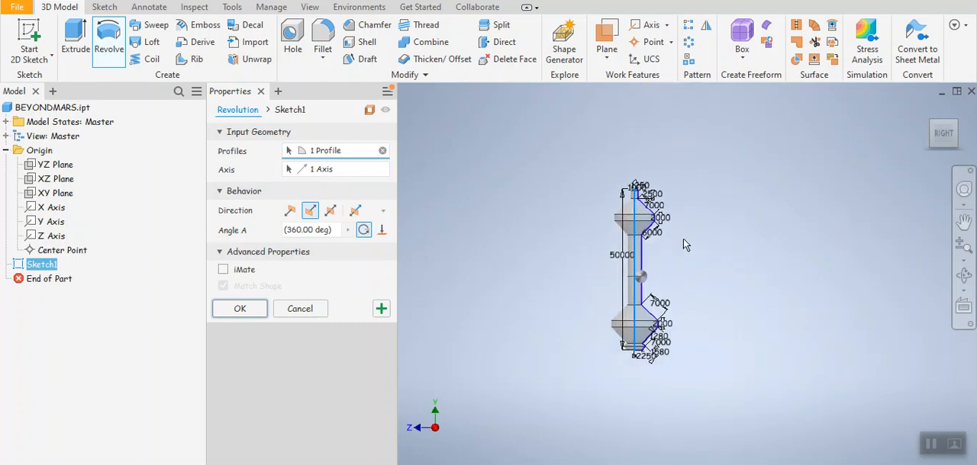
{"action": "middle_click_drag", "start_coordinate": [675, 255], "coordinate": [713, 257]}
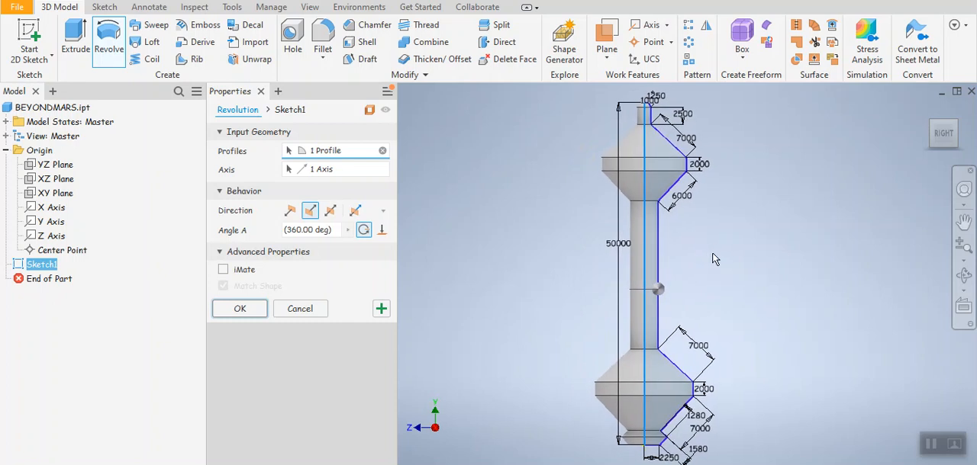
{"action": "left_click", "coordinate": [249, 311]}
{"action": "scroll", "coordinate": [578, 278], "scroll_direction": "down", "scroll_amount": 2}
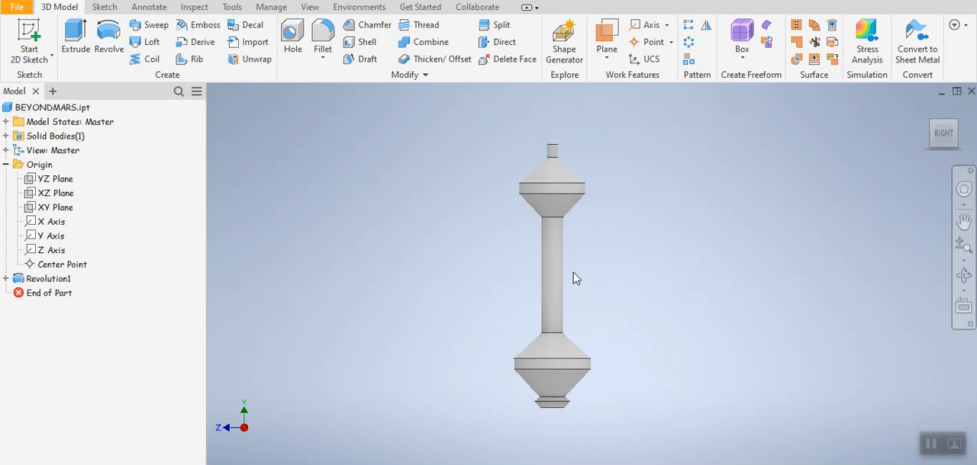
{"action": "scroll", "coordinate": [574, 278], "scroll_direction": "up", "scroll_amount": 2}
{"action": "scroll", "coordinate": [576, 279], "scroll_direction": "down", "scroll_amount": 1}
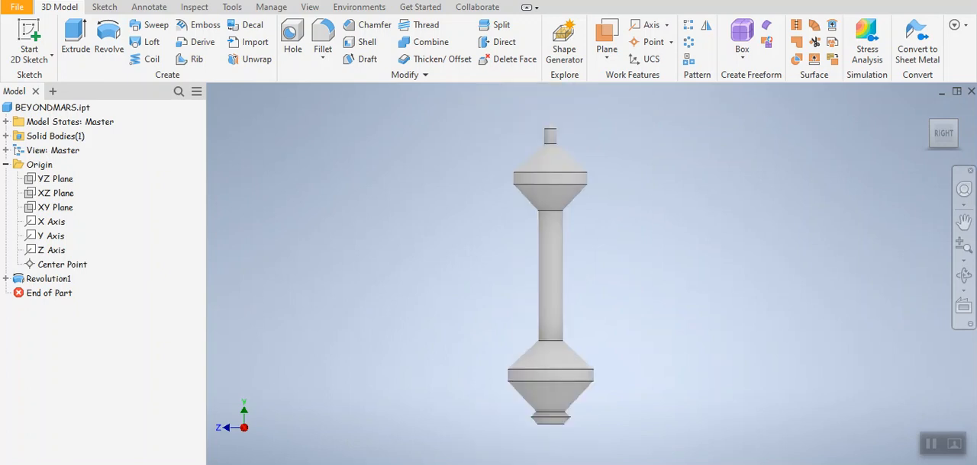
Step: Set the visual style of the shelled model to Wireframe
{"action": "mouse_move", "coordinate": [438, 464]}
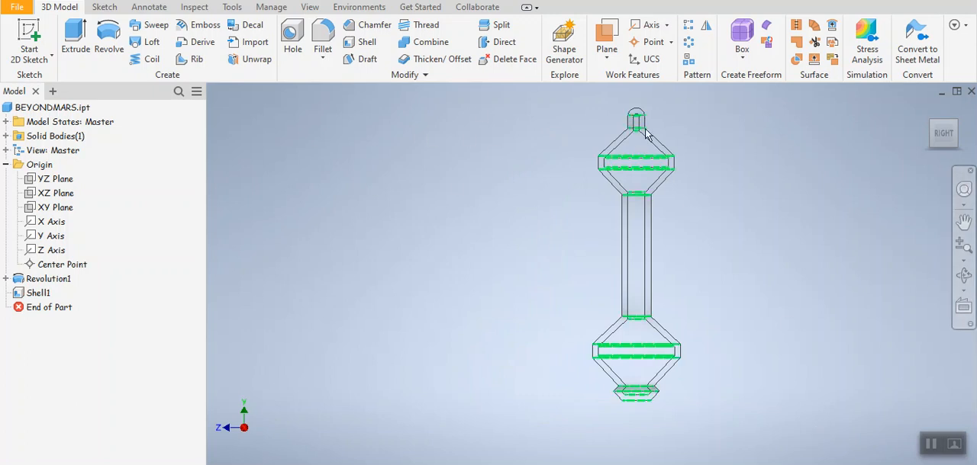
{"action": "left_click", "coordinate": [305, 9]}
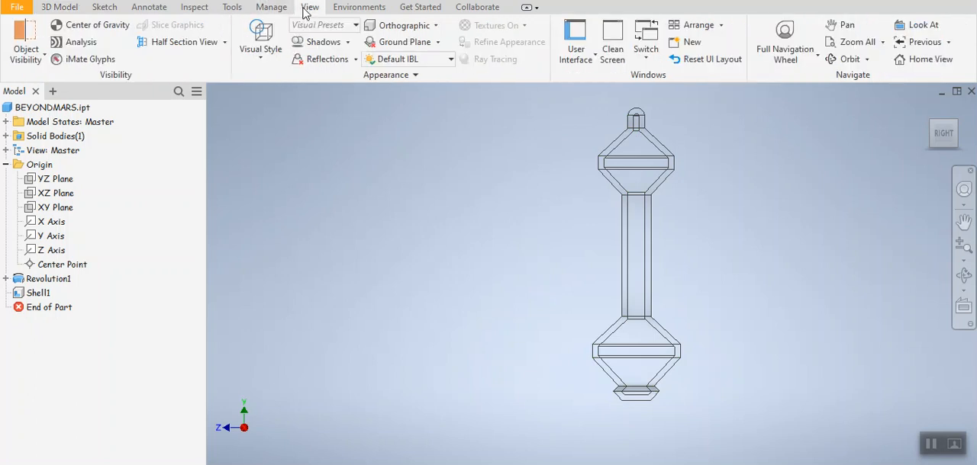
{"action": "left_click", "coordinate": [261, 57]}
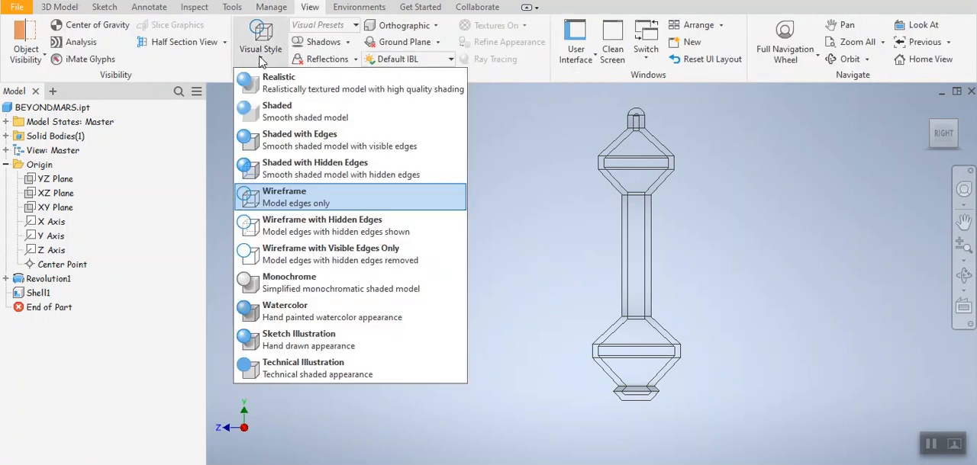
{"action": "left_click", "coordinate": [274, 200]}
{"action": "middle_click_drag", "start_coordinate": [474, 137], "coordinate": [348, 152]}
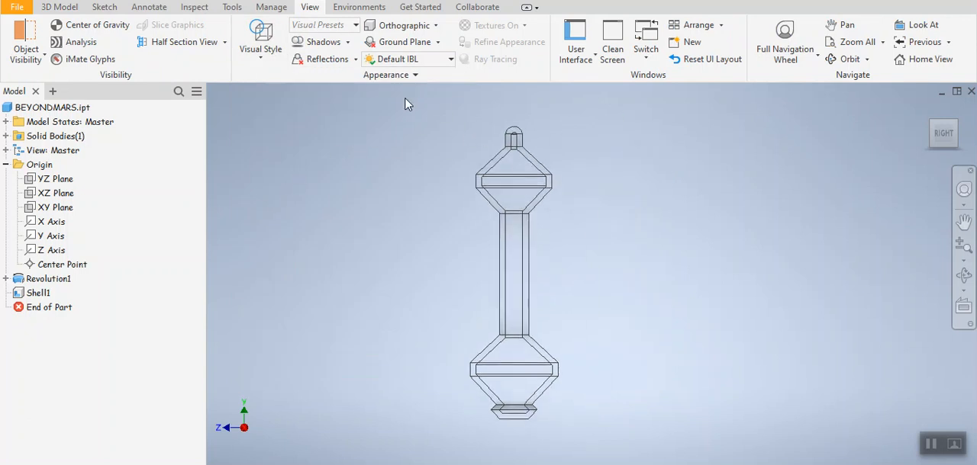
Step: Set the selection mode to Select Bodies and select the shelled body
{"action": "left_click", "coordinate": [200, 1]}
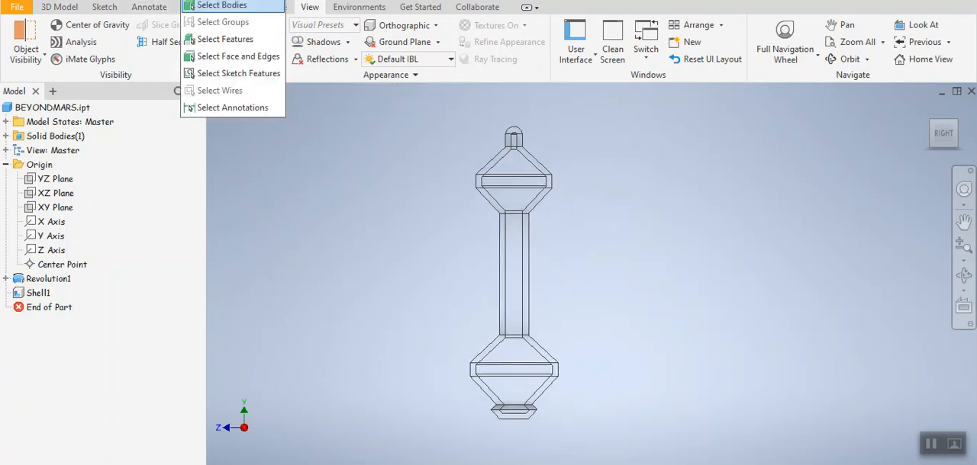
{"action": "left_click", "coordinate": [209, 6]}
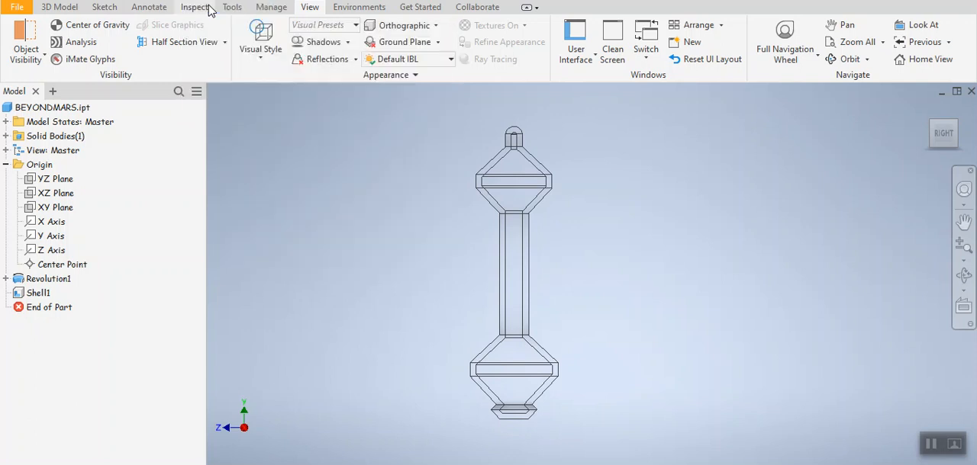
{"action": "left_click", "coordinate": [514, 162]}
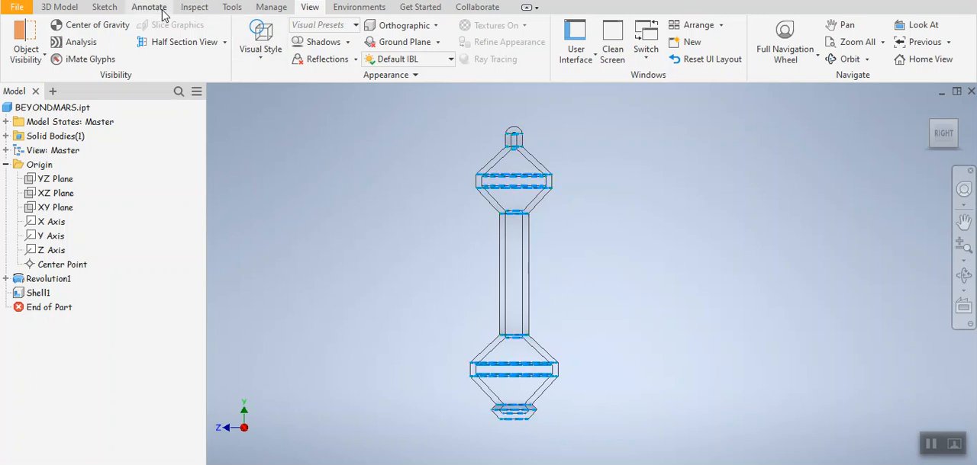
{"action": "left_click", "coordinate": [75, 9]}
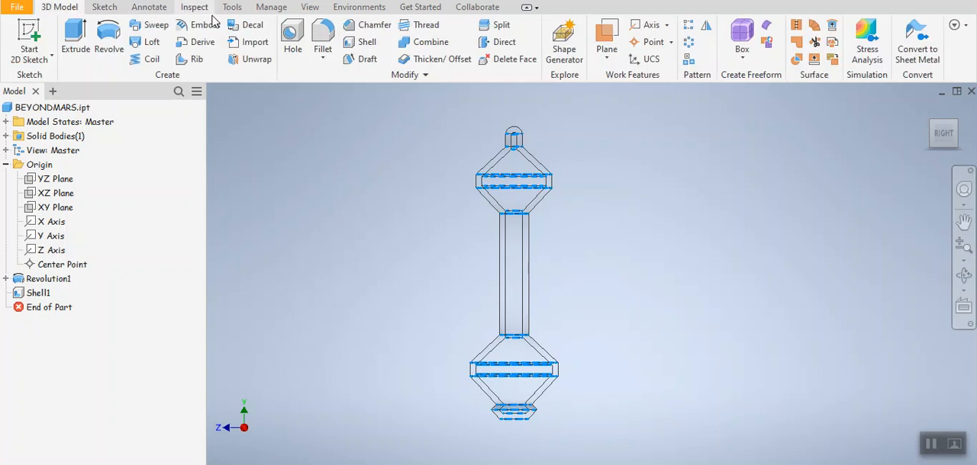
{"action": "left_click", "coordinate": [364, 44]}
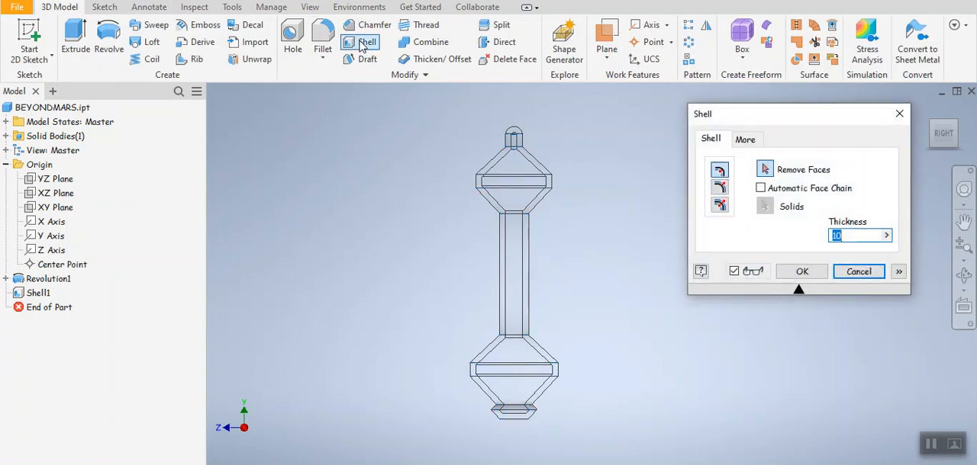
{"action": "left_click", "coordinate": [864, 234]}
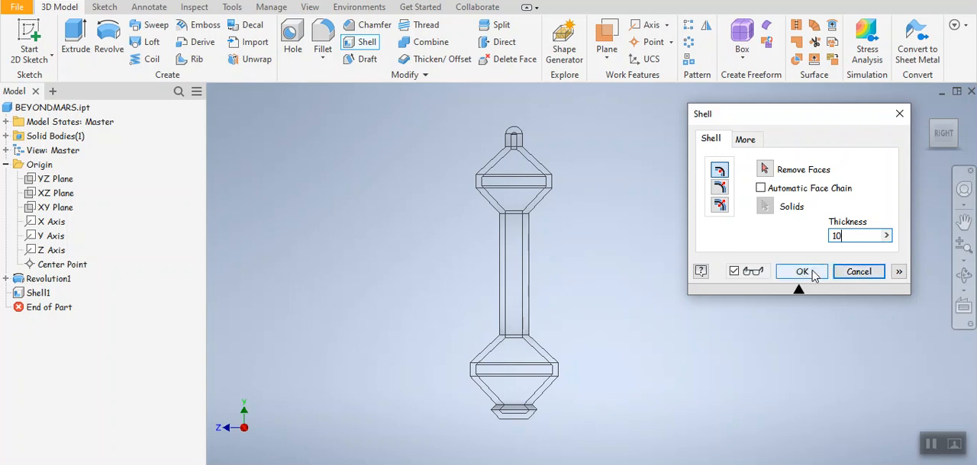
{"action": "left_click", "coordinate": [900, 116]}
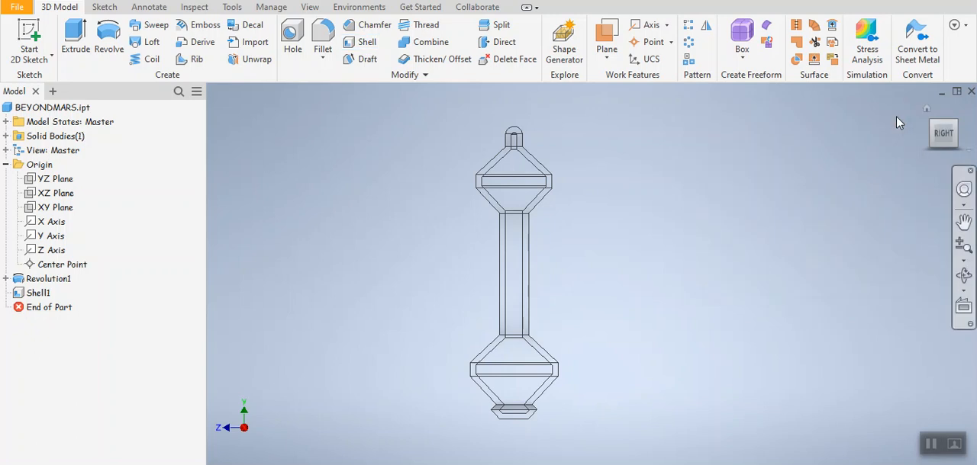
Step: Set the visual style of the shelled model to Shaded
{"action": "scroll", "coordinate": [501, 288], "scroll_direction": "up", "scroll_amount": 5}
{"action": "scroll", "coordinate": [515, 296], "scroll_direction": "down", "scroll_amount": 4}
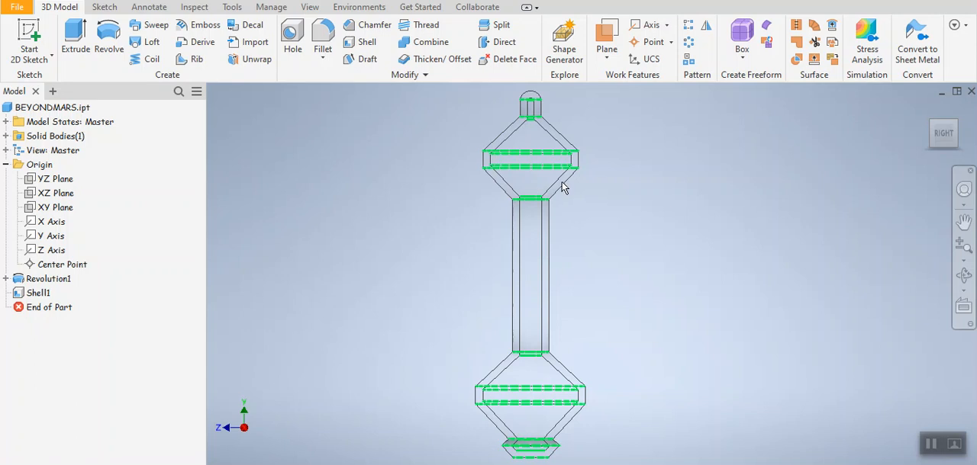
{"action": "scroll", "coordinate": [560, 185], "scroll_direction": "down", "scroll_amount": 3}
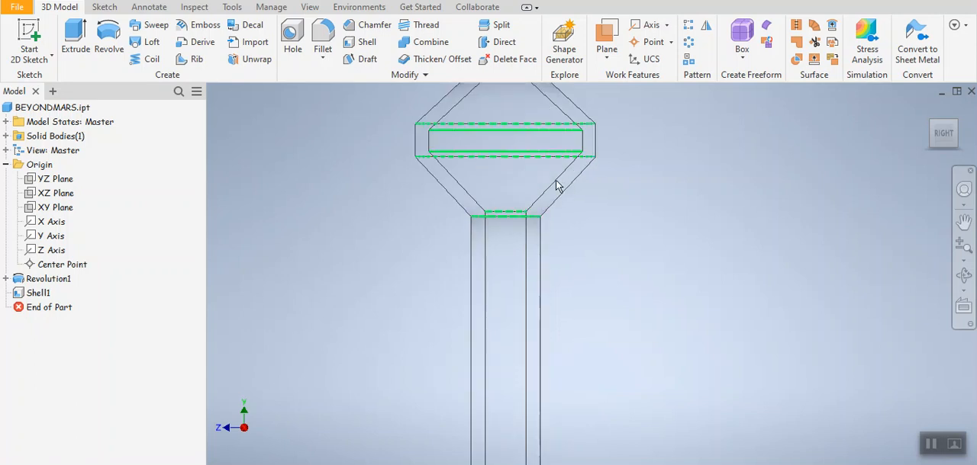
{"action": "scroll", "coordinate": [543, 197], "scroll_direction": "up", "scroll_amount": 2}
{"action": "scroll", "coordinate": [526, 231], "scroll_direction": "up", "scroll_amount": 2}
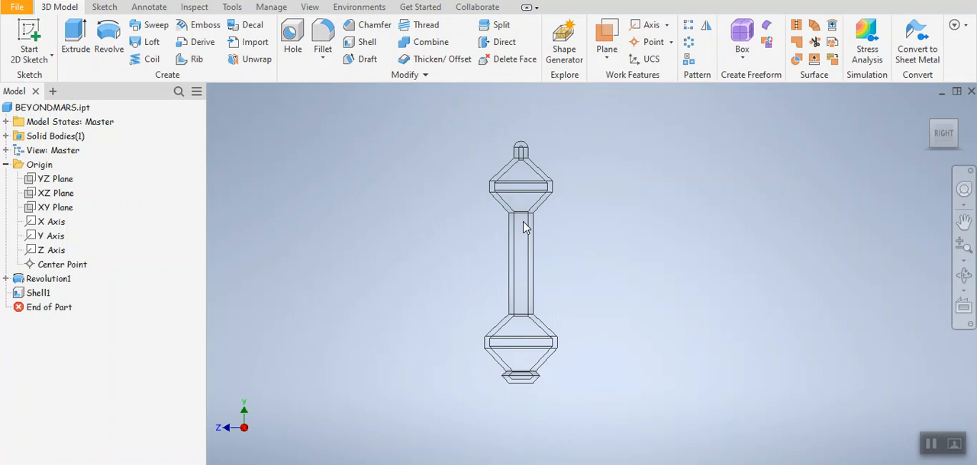
{"action": "middle_click_drag", "start_coordinate": [522, 221], "coordinate": [523, 246]}
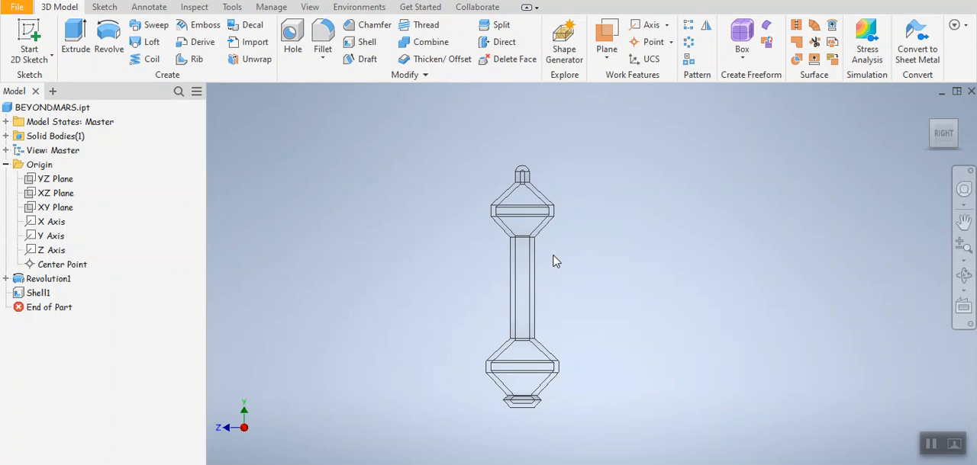
{"action": "left_click", "coordinate": [314, 9]}
{"action": "left_click", "coordinate": [260, 58]}
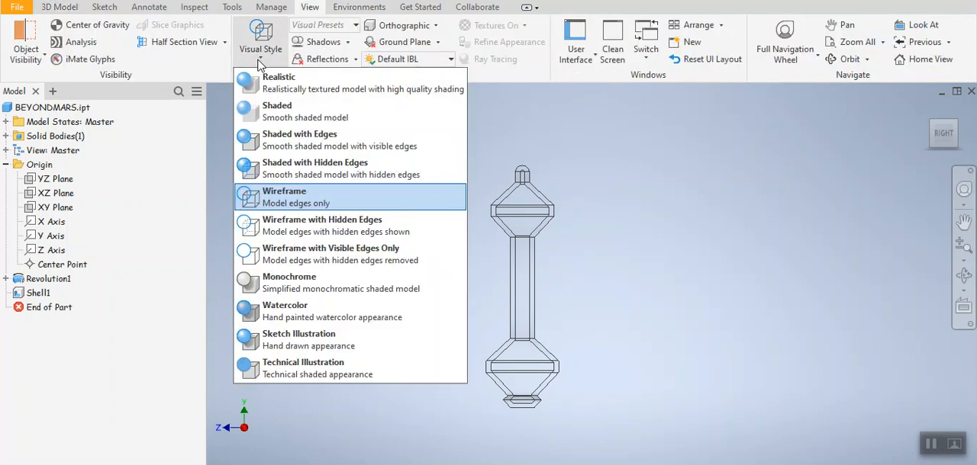
{"action": "left_click", "coordinate": [255, 115]}
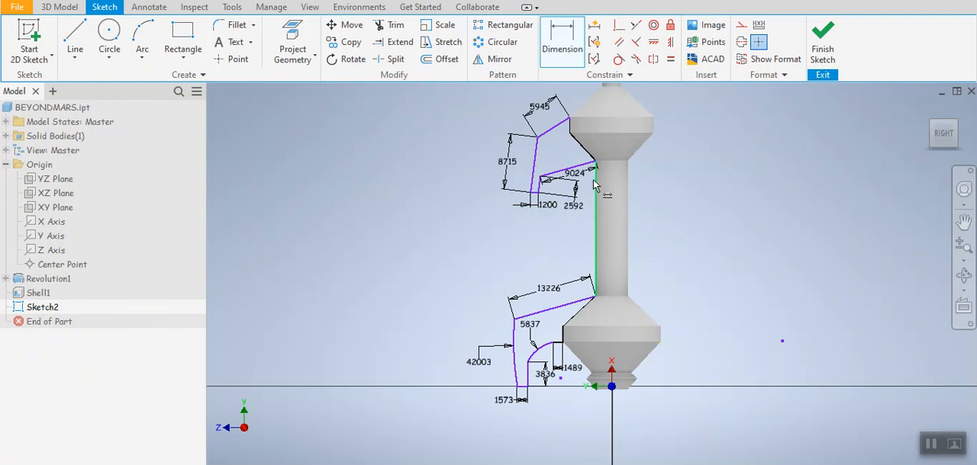
Step: Examine the dimensioned upper and lower side profiles of Sketch2, where they meet the tower, and the available arc types
{"action": "scroll", "coordinate": [560, 172], "scroll_direction": "up", "scroll_amount": 3}
{"action": "middle_click_drag", "start_coordinate": [559, 172], "coordinate": [565, 258]}
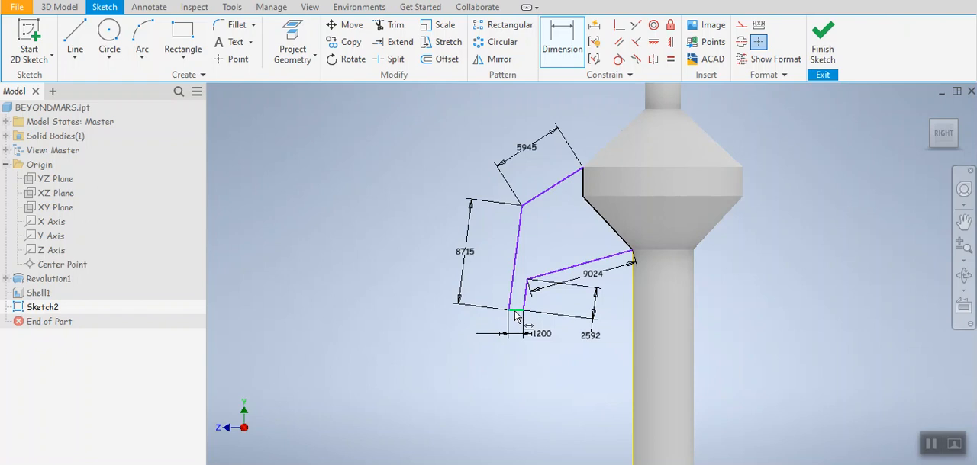
{"action": "scroll", "coordinate": [513, 317], "scroll_direction": "up", "scroll_amount": 2}
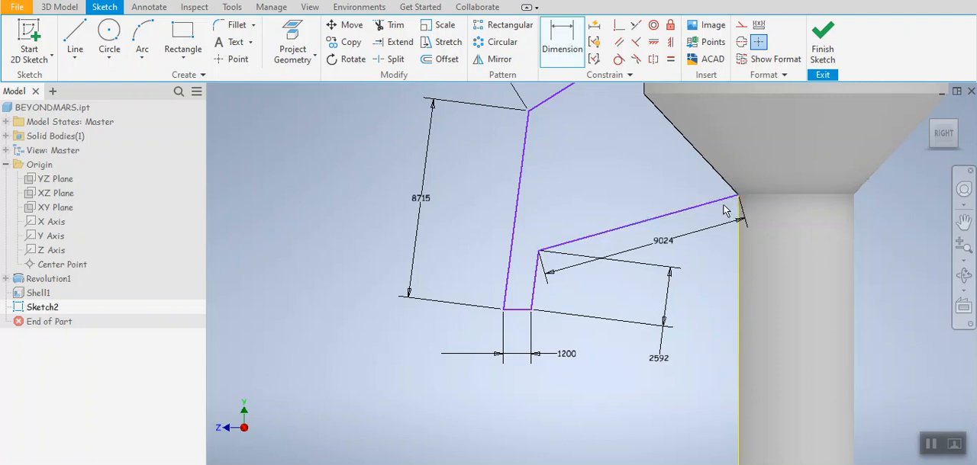
{"action": "scroll", "coordinate": [671, 187], "scroll_direction": "up", "scroll_amount": 2}
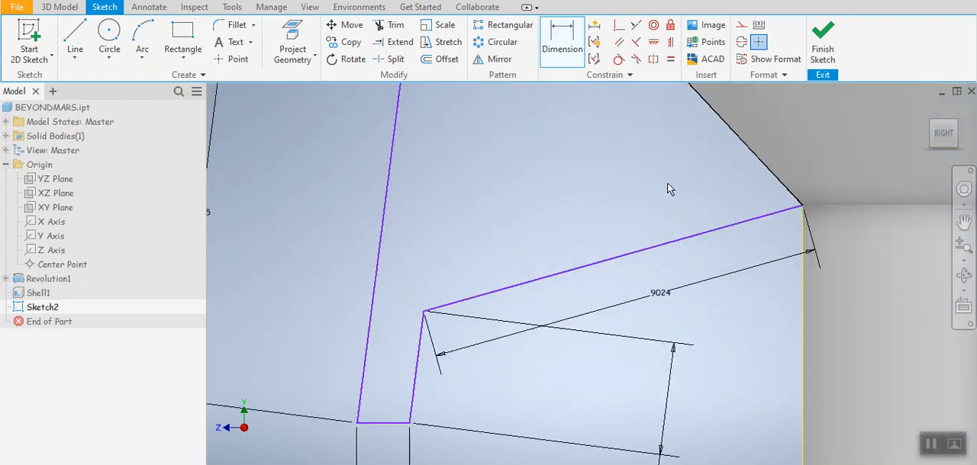
{"action": "scroll", "coordinate": [668, 187], "scroll_direction": "down", "scroll_amount": 4}
{"action": "scroll", "coordinate": [656, 206], "scroll_direction": "down", "scroll_amount": 3}
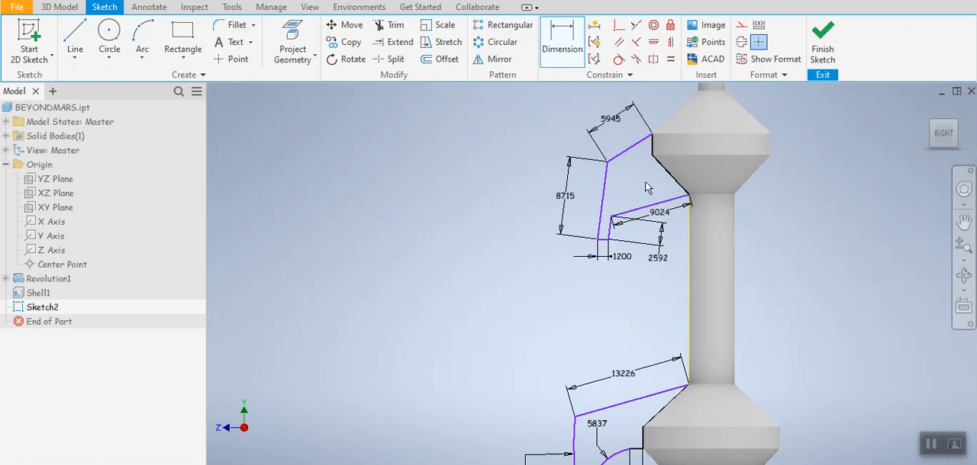
{"action": "mouse_move", "coordinate": [628, 308]}
{"action": "middle_mouse_down"}
{"action": "mouse_move", "coordinate": [620, 229]}
{"action": "mouse_move", "coordinate": [630, 193]}
{"action": "middle_mouse_up"}
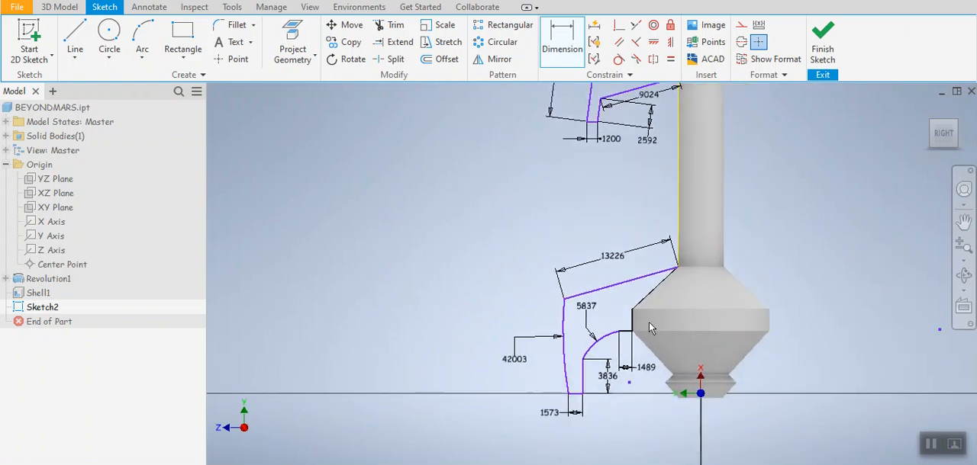
{"action": "scroll", "coordinate": [621, 362], "scroll_direction": "up", "scroll_amount": 3}
{"action": "middle_click_drag", "start_coordinate": [631, 329], "coordinate": [622, 342]}
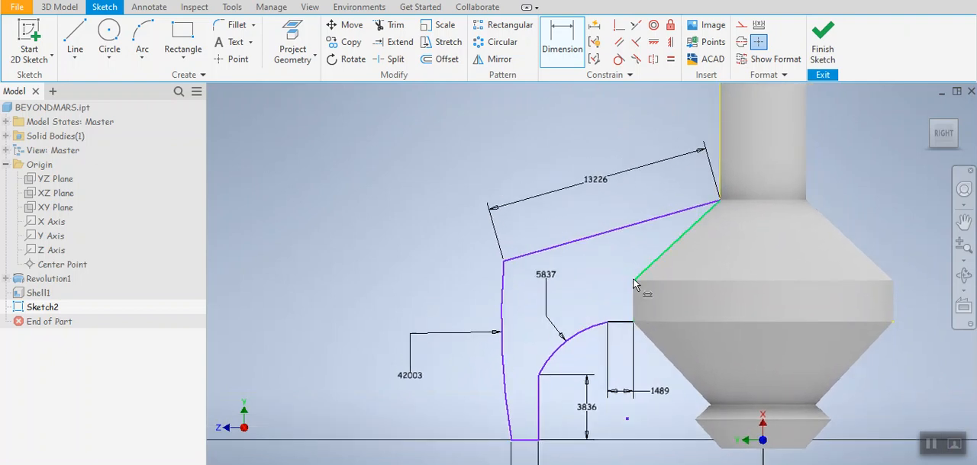
{"action": "mouse_move", "coordinate": [657, 307]}
{"action": "left_click", "coordinate": [720, 201]}
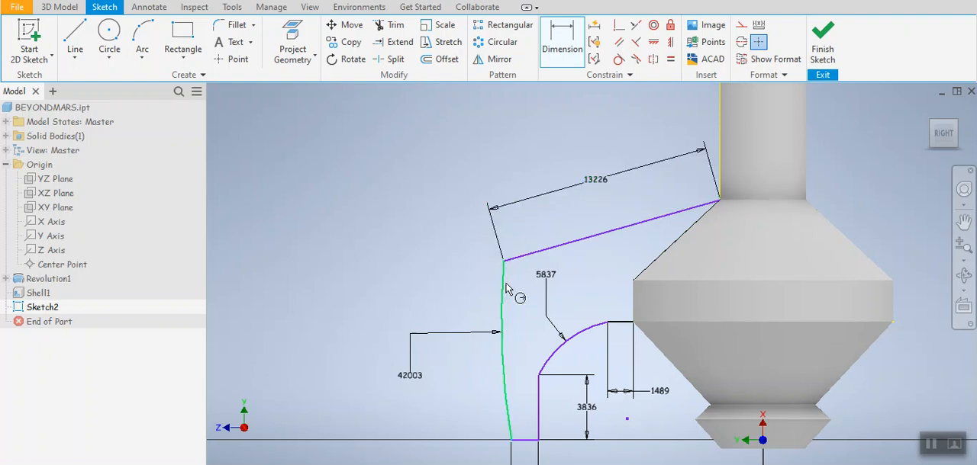
{"action": "middle_click_drag", "start_coordinate": [499, 331], "coordinate": [510, 266]}
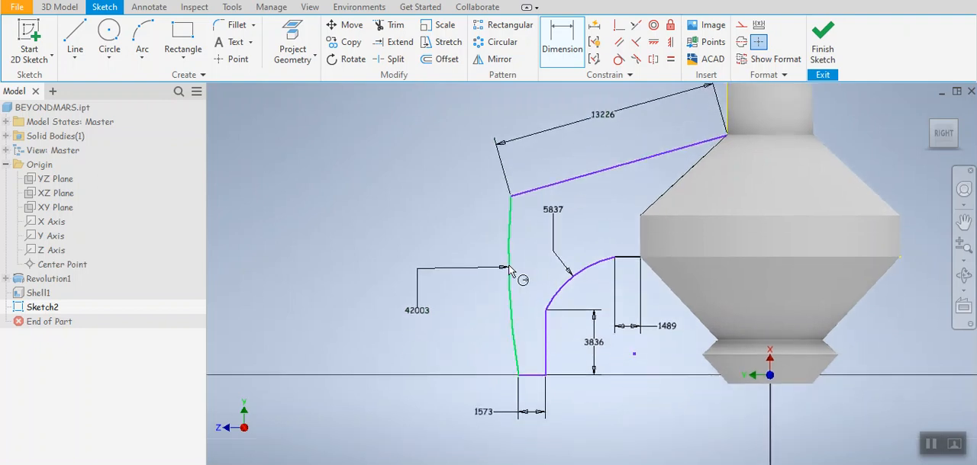
{"action": "left_click", "coordinate": [142, 58]}
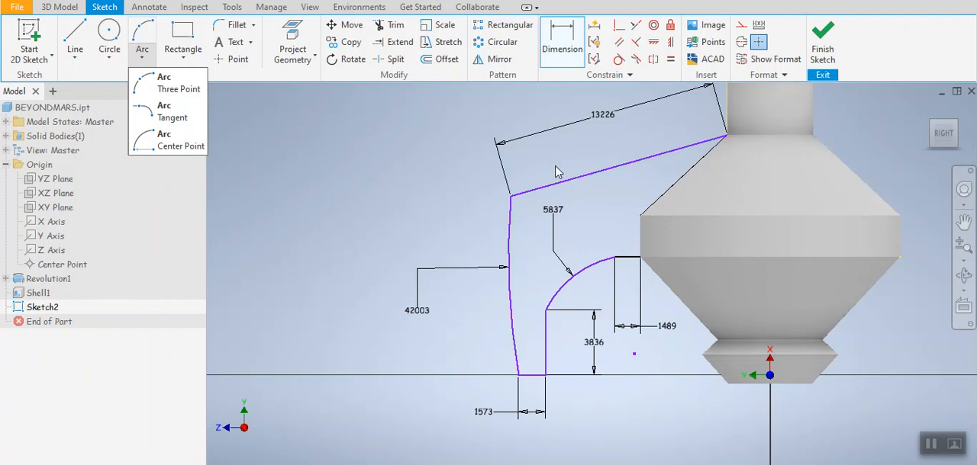
{"action": "left_click", "coordinate": [551, 57]}
{"action": "left_click", "coordinate": [644, 326]}
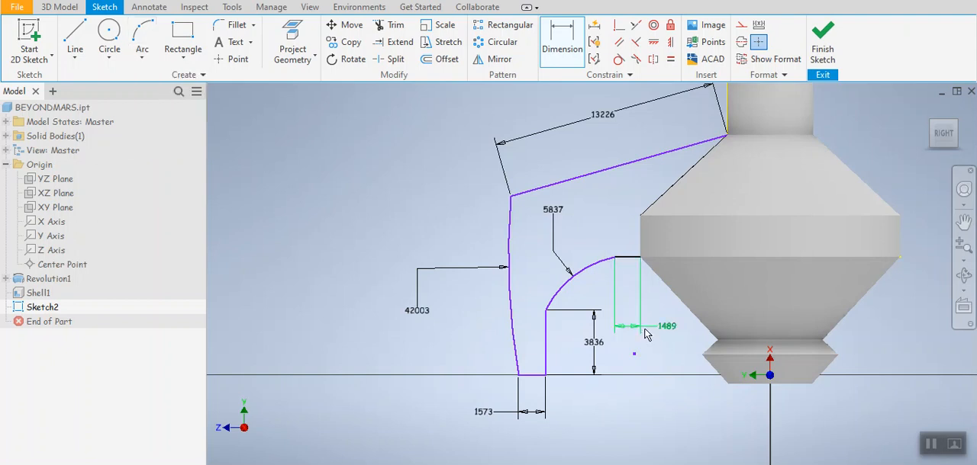
{"action": "left_click", "coordinate": [641, 328]}
{"action": "key", "text": "BackSpace"}
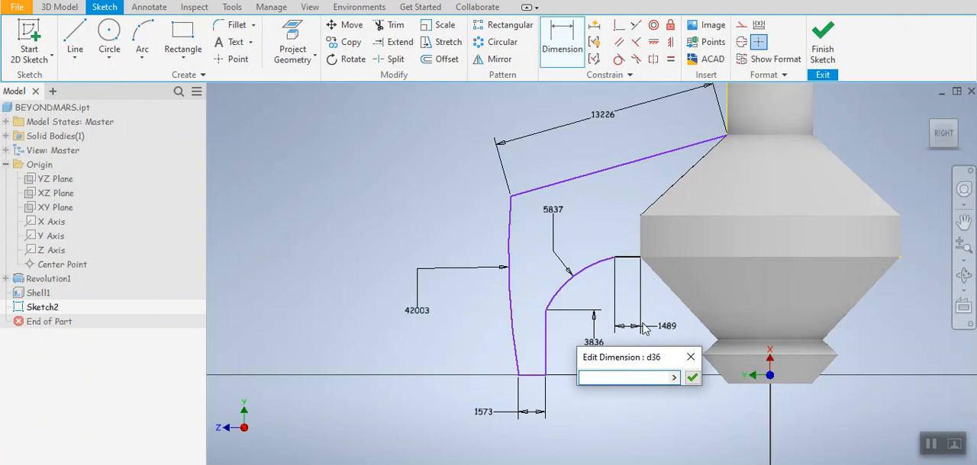
{"action": "left_click", "coordinate": [692, 377]}
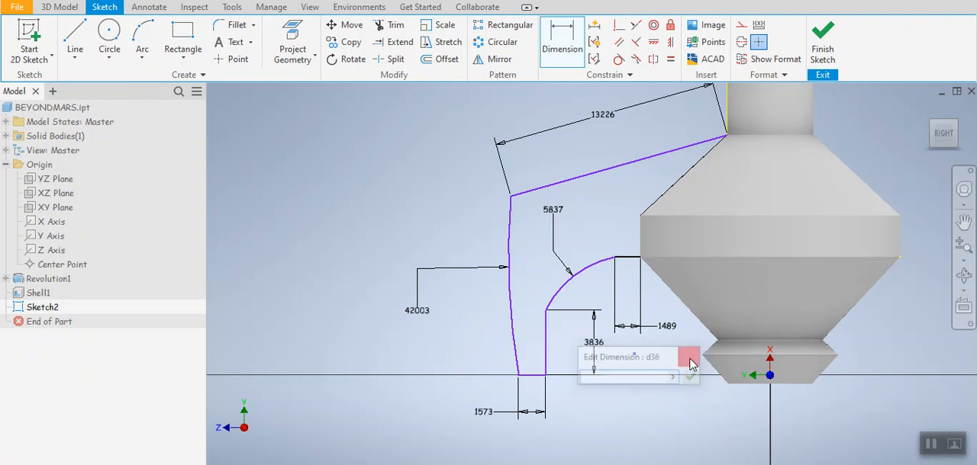
{"action": "left_click", "coordinate": [665, 330]}
{"action": "key", "text": "BackSpace"}
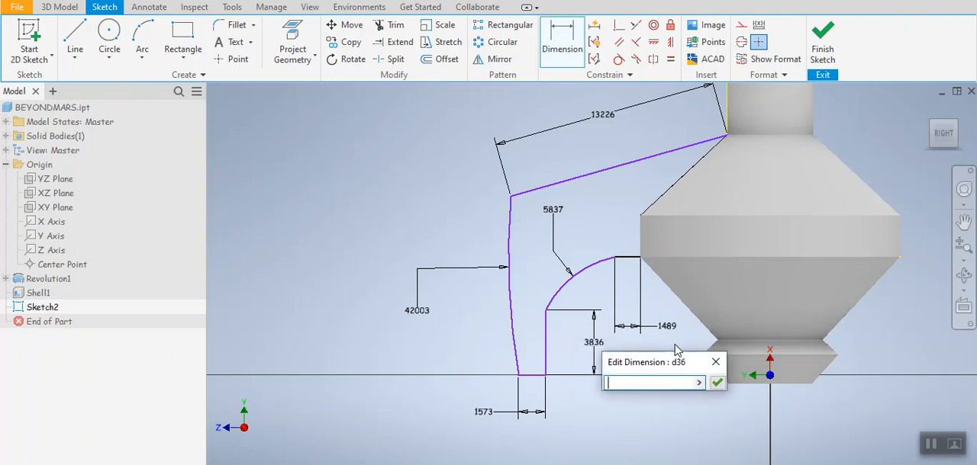
{"action": "left_click", "coordinate": [716, 383]}
{"action": "left_click", "coordinate": [752, 328]}
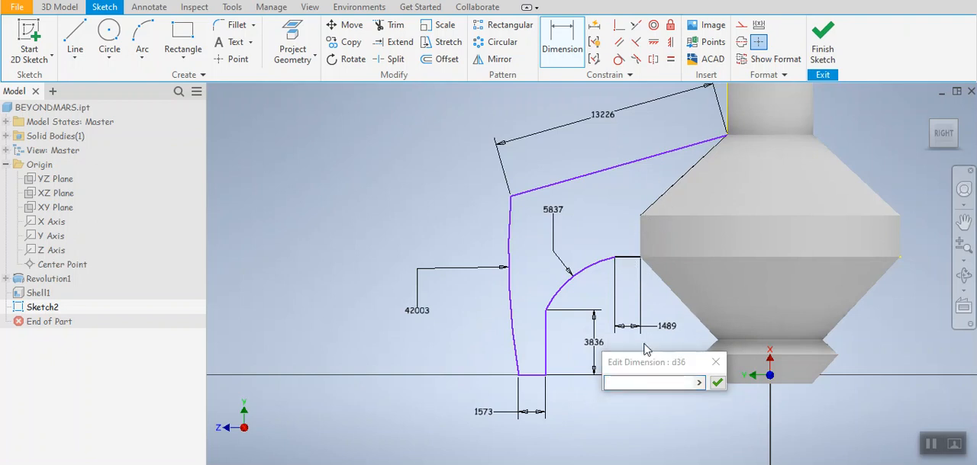
{"action": "left_click", "coordinate": [715, 362]}
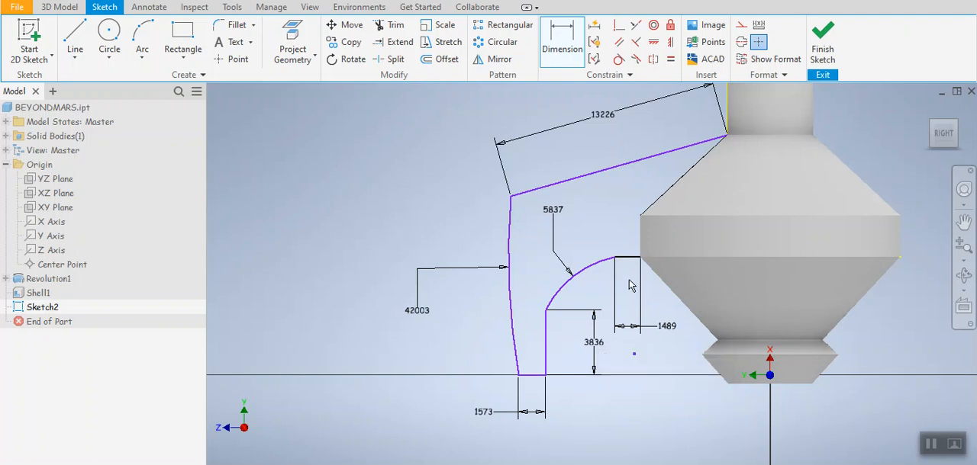
{"action": "left_click", "coordinate": [651, 213]}
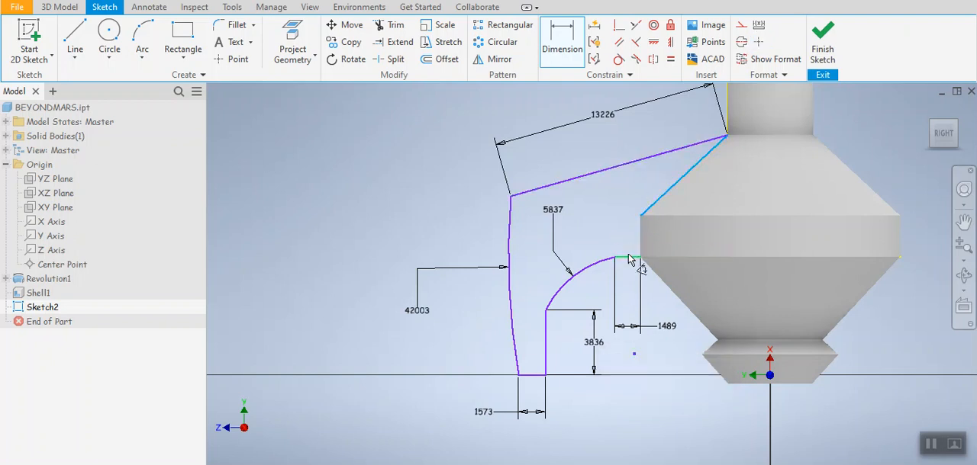
{"action": "key", "text": "Escape"}
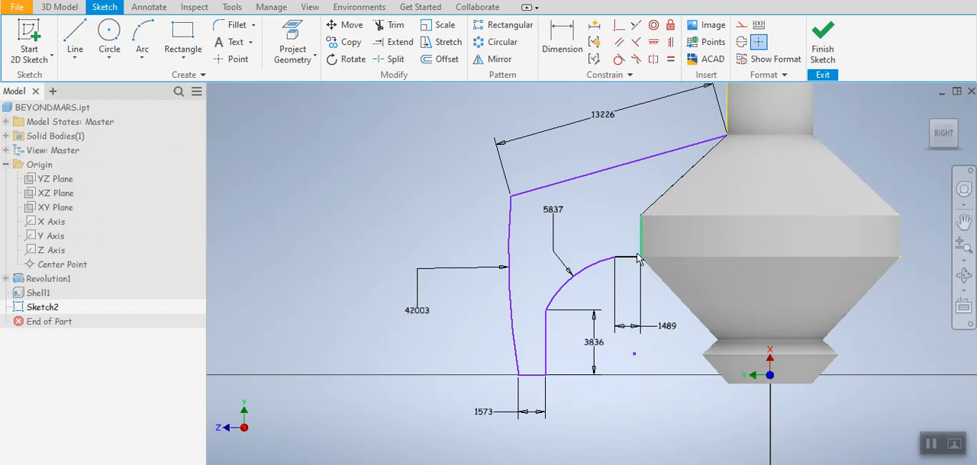
Step: Finish Sketch2 with the two side profiles beside the tower
{"action": "scroll", "coordinate": [638, 244], "scroll_direction": "down", "scroll_amount": 3}
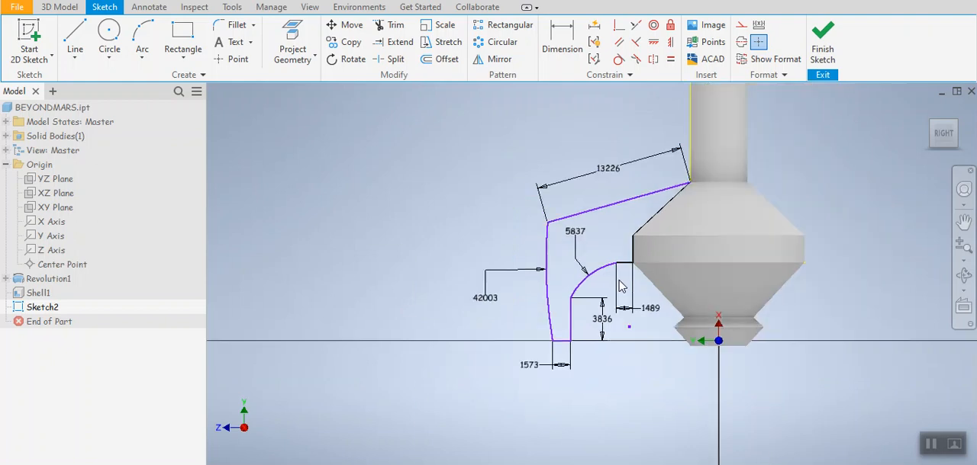
{"action": "middle_click_drag", "start_coordinate": [620, 356], "coordinate": [613, 386]}
{"action": "mouse_move", "coordinate": [631, 232]}
{"action": "middle_mouse_down"}
{"action": "mouse_move", "coordinate": [648, 268]}
{"action": "mouse_move", "coordinate": [624, 253]}
{"action": "middle_mouse_up"}
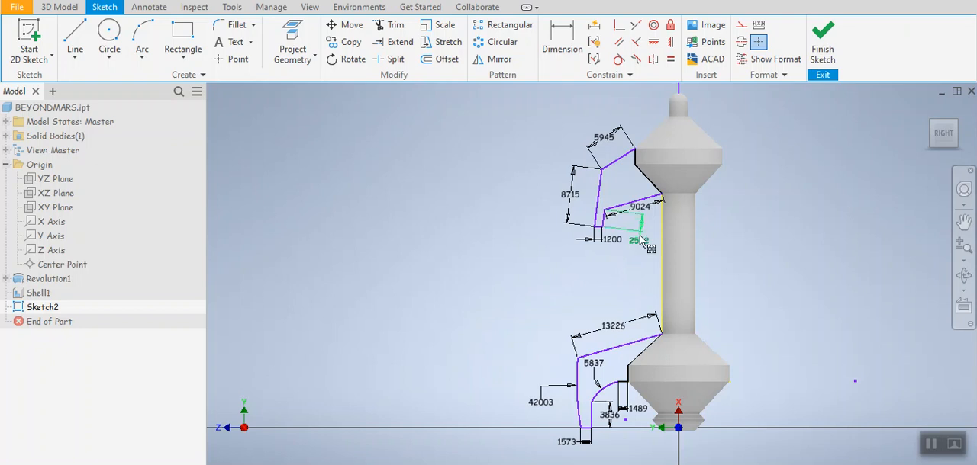
{"action": "middle_click_drag", "start_coordinate": [758, 129], "coordinate": [773, 137]}
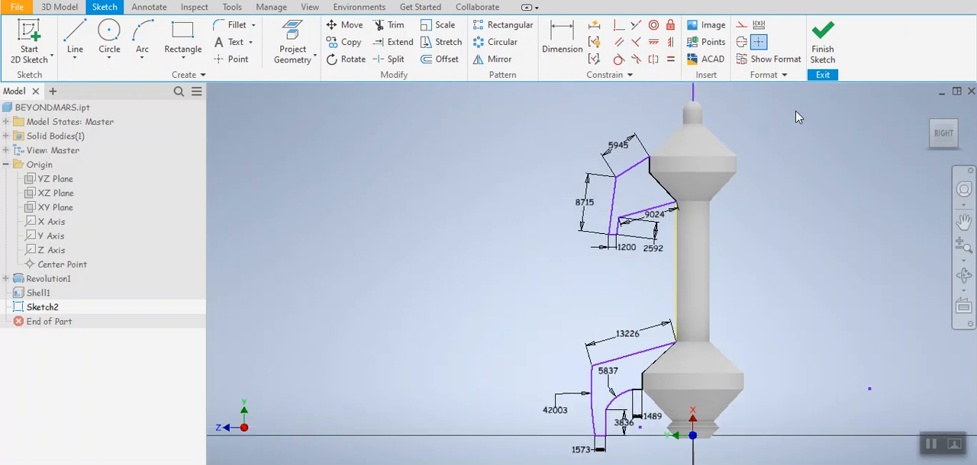
{"action": "left_click", "coordinate": [823, 47]}
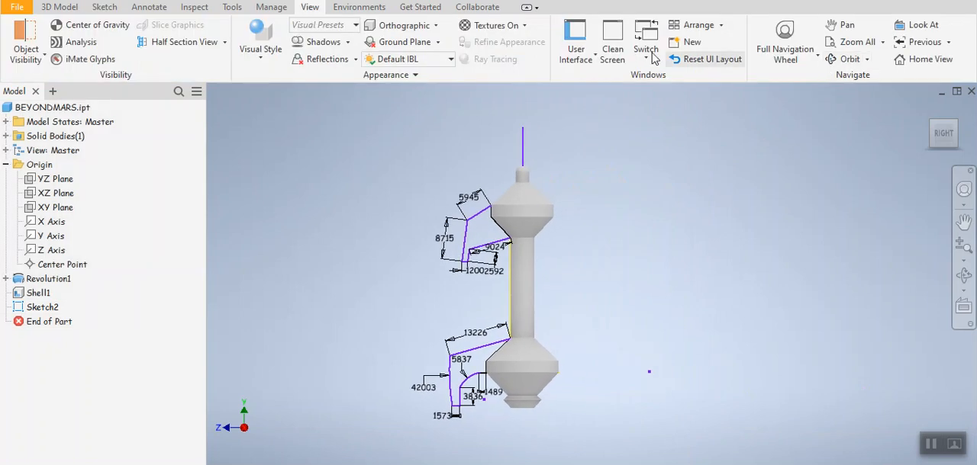
Step: Extrude the upper and lower side profiles of Sketch2 asymmetrically, 200 mm one way and 100 mm the other, joined to the tower
{"action": "left_click", "coordinate": [61, 8]}
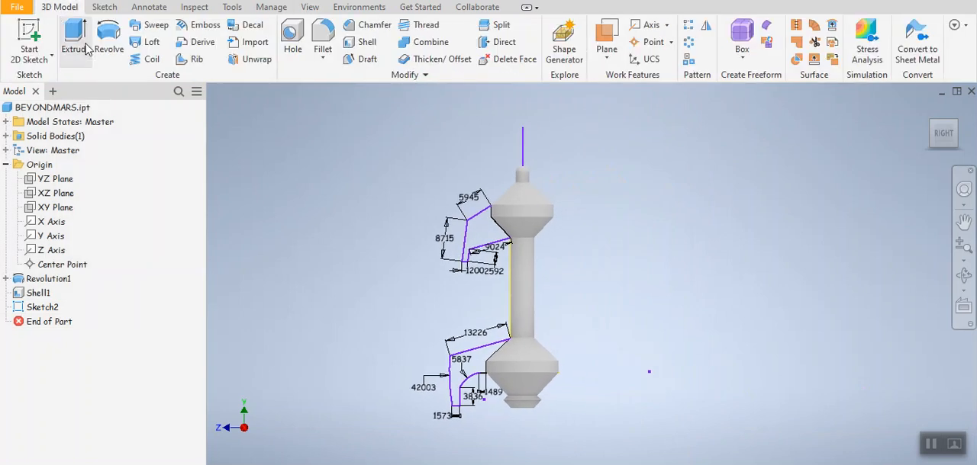
{"action": "left_click", "coordinate": [82, 50]}
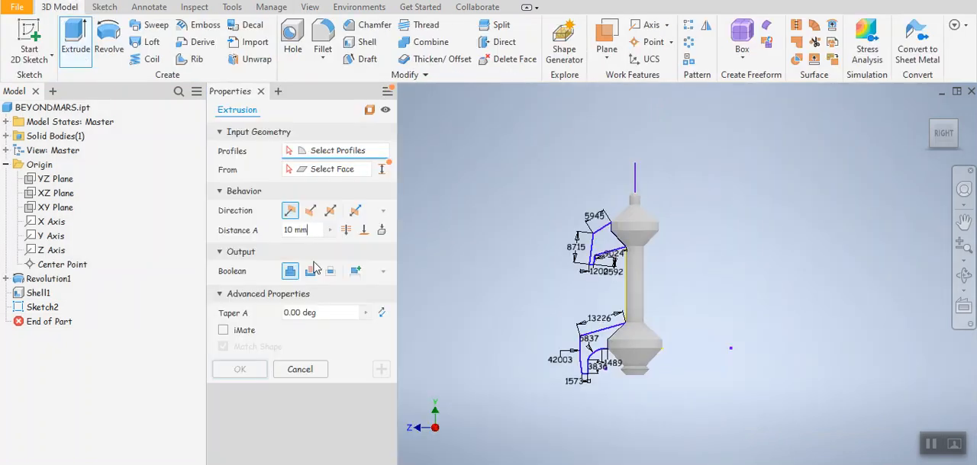
{"action": "left_click_drag", "start_coordinate": [314, 230], "coordinate": [249, 222]}
{"action": "type", "text": "200"}
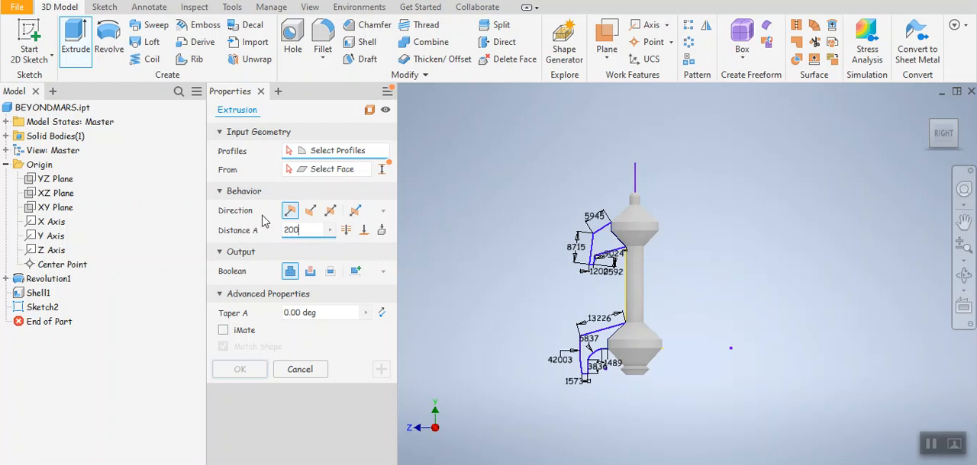
{"action": "left_click", "coordinate": [355, 212]}
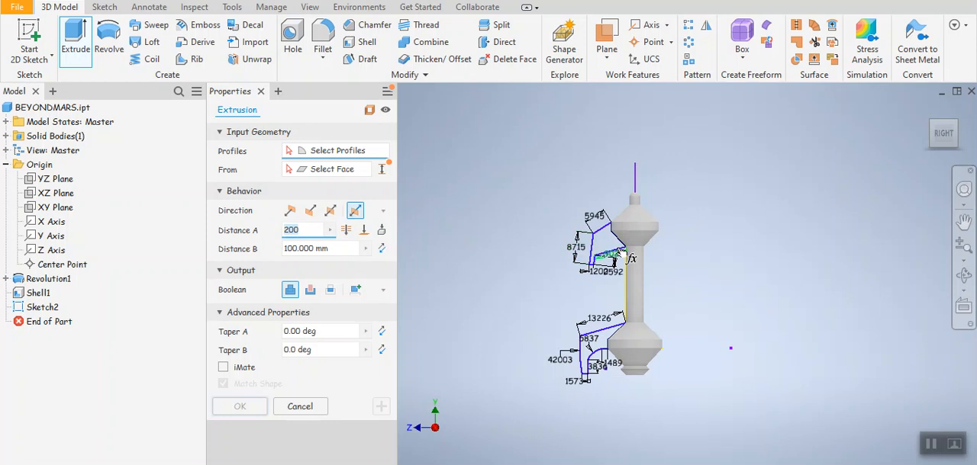
{"action": "left_click", "coordinate": [607, 245]}
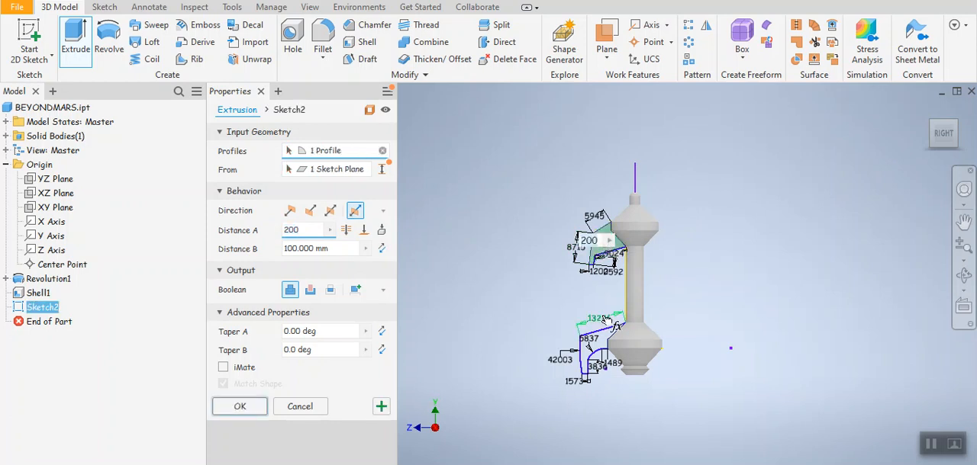
{"action": "left_click", "coordinate": [609, 343]}
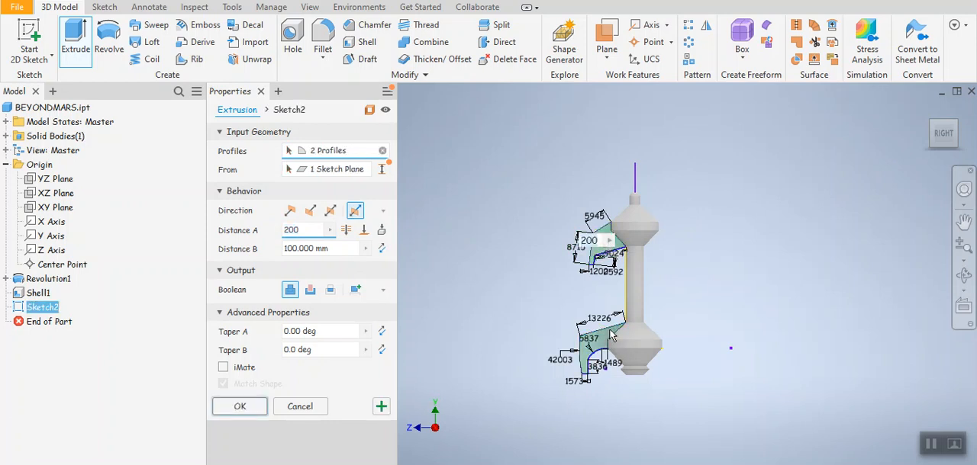
{"action": "left_click", "coordinate": [943, 137]}
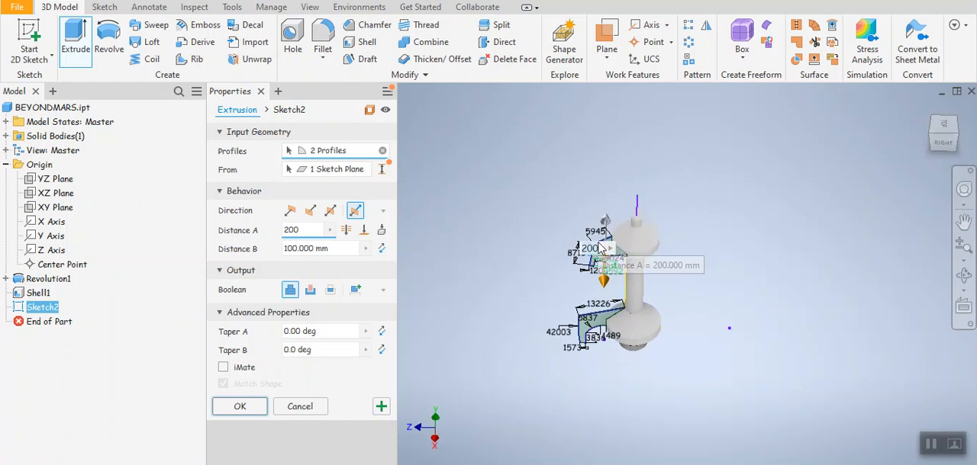
{"action": "scroll", "coordinate": [588, 225], "scroll_direction": "up", "scroll_amount": 3}
{"action": "left_click", "coordinate": [239, 408]}
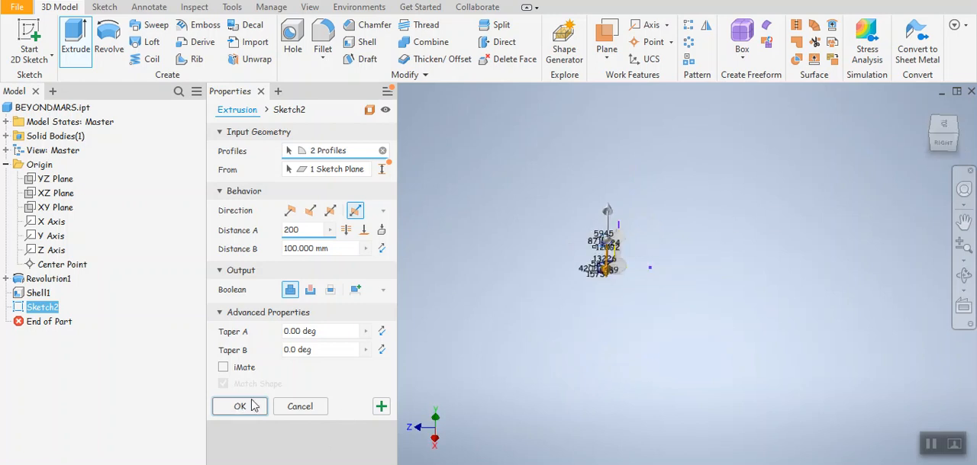
Step: Create a circular pattern of the extruded upper and lower fins about the tower's axis with 3 occurrences over 360 degrees
{"action": "scroll", "coordinate": [510, 259], "scroll_direction": "down", "scroll_amount": 5}
{"action": "scroll", "coordinate": [510, 259], "scroll_direction": "down", "scroll_amount": 3}
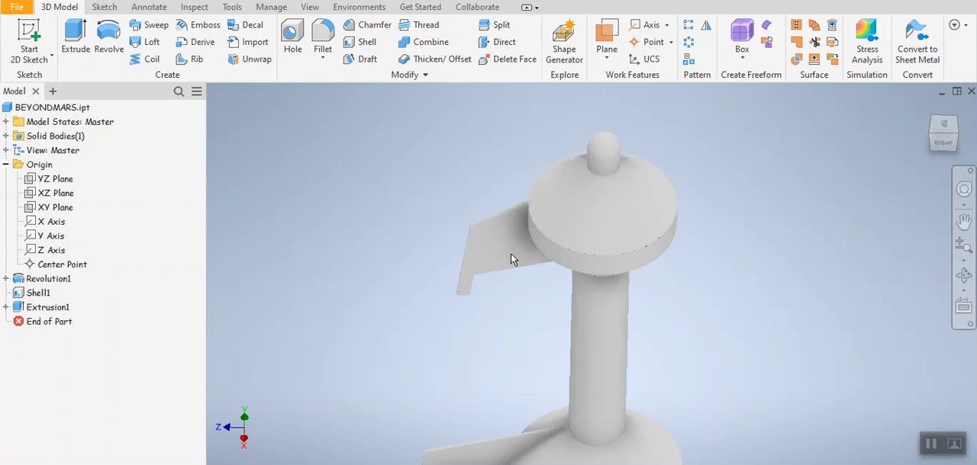
{"action": "scroll", "coordinate": [502, 259], "scroll_direction": "down", "scroll_amount": 2}
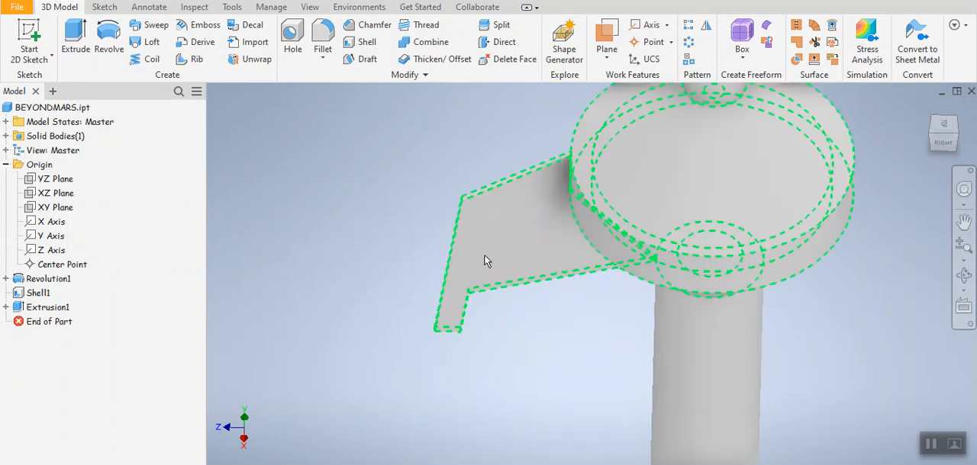
{"action": "left_click", "coordinate": [945, 148]}
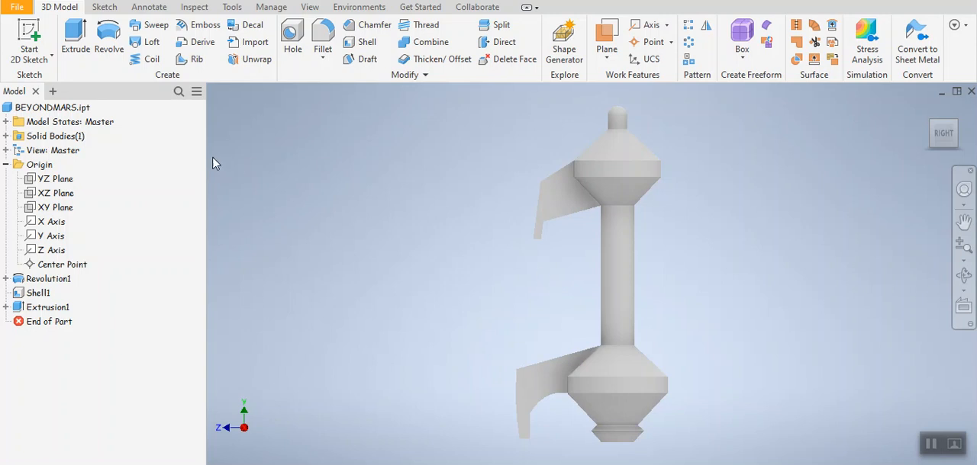
{"action": "left_click", "coordinate": [689, 44]}
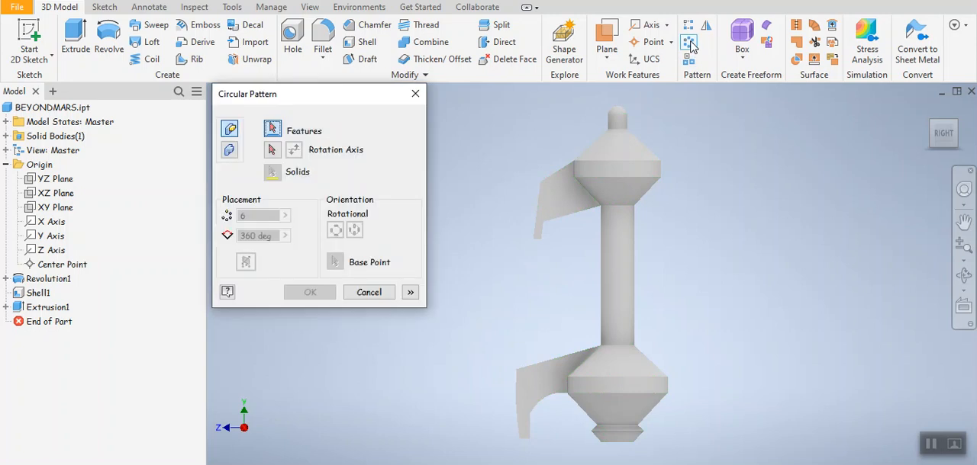
{"action": "left_click", "coordinate": [557, 200]}
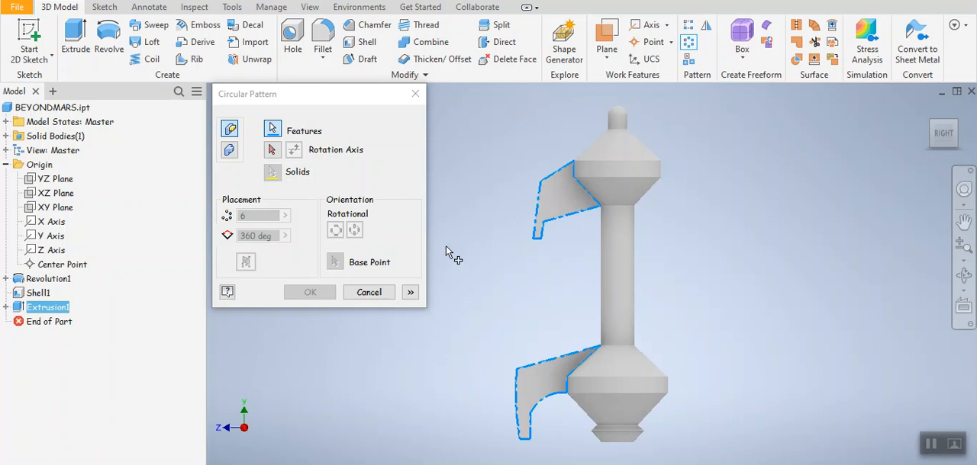
{"action": "left_click", "coordinate": [273, 151]}
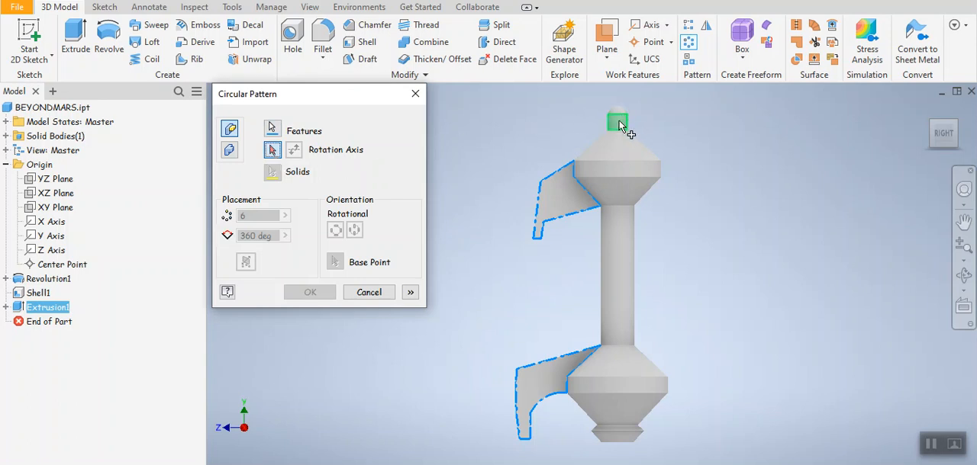
{"action": "left_click", "coordinate": [619, 124]}
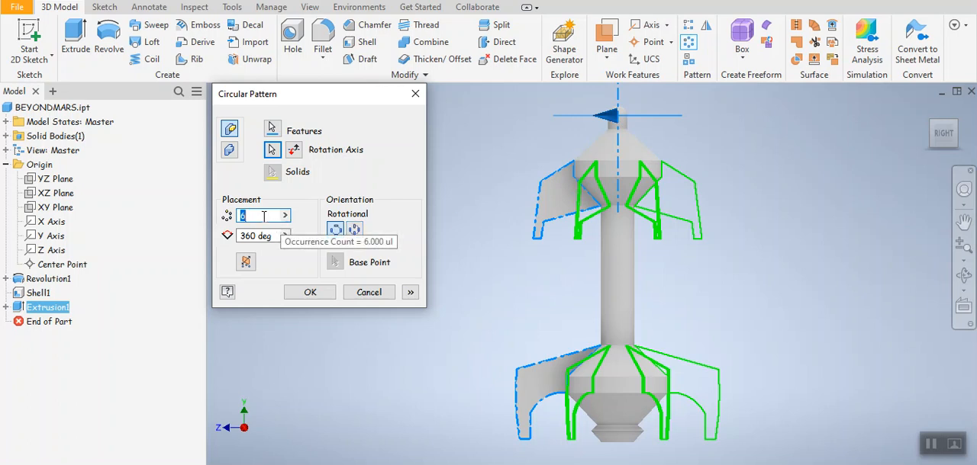
{"action": "type", "text": "4"}
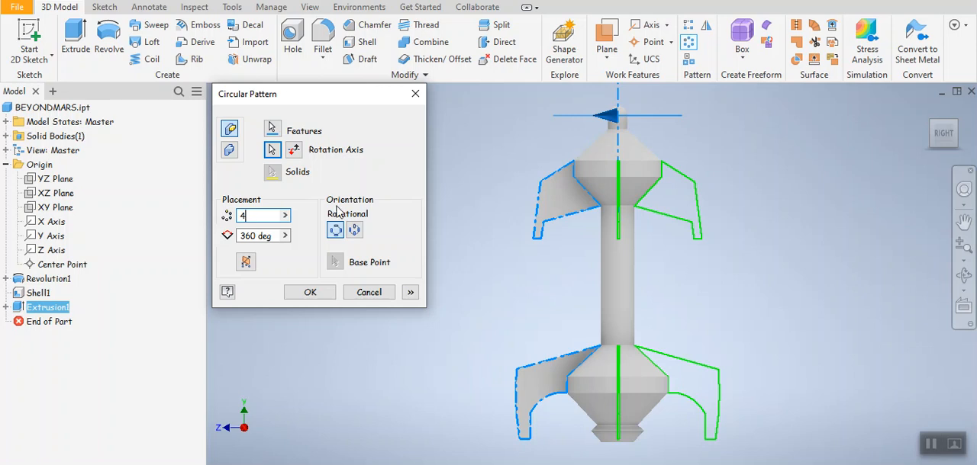
{"action": "left_click_drag", "start_coordinate": [258, 216], "coordinate": [207, 211]}
{"action": "type", "text": "3"}
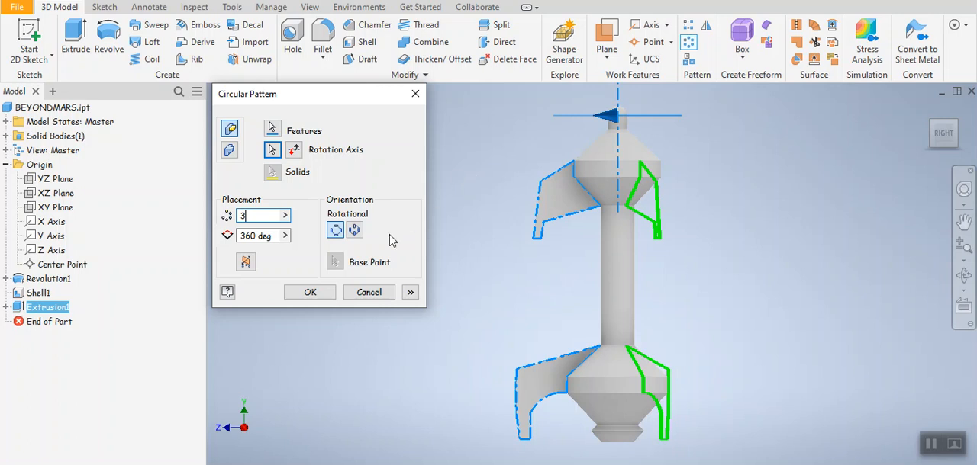
{"action": "left_click", "coordinate": [322, 293]}
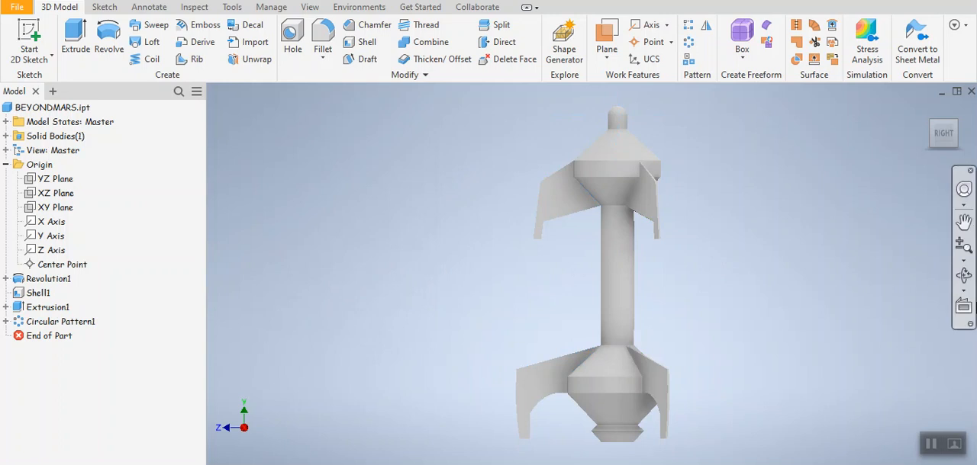
Step: Examine the patterned fins and the underside of the tower from several angles
{"action": "left_click", "coordinate": [964, 275]}
{"action": "left_click_drag", "start_coordinate": [635, 273], "coordinate": [528, 408]}
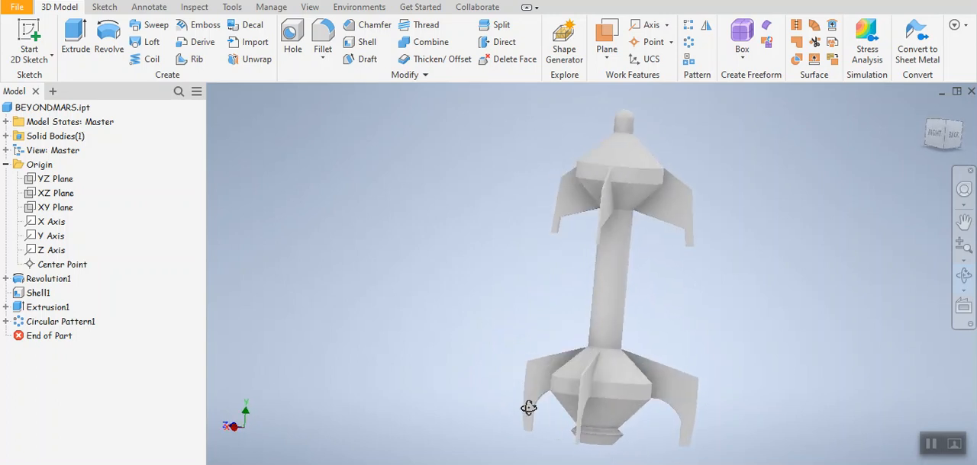
{"action": "scroll", "coordinate": [543, 351], "scroll_direction": "up", "scroll_amount": 2}
{"action": "left_click_drag", "start_coordinate": [612, 312], "coordinate": [584, 244]}
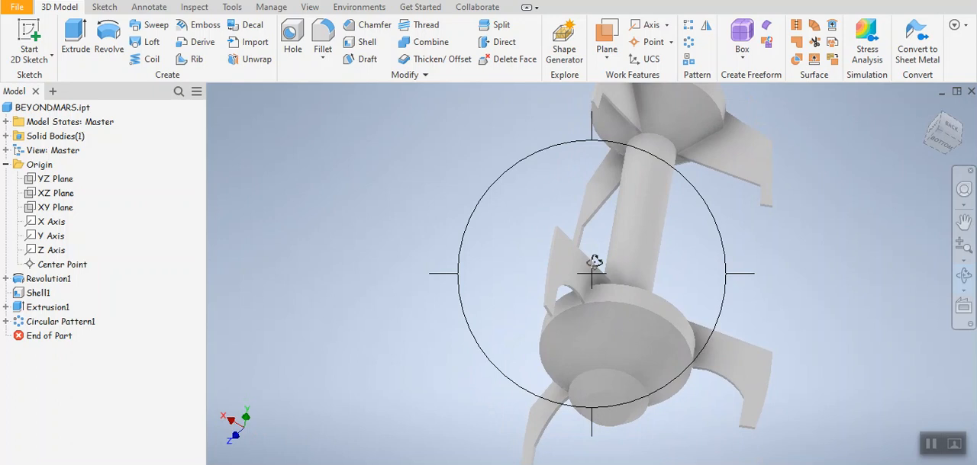
{"action": "left_click_drag", "start_coordinate": [594, 262], "coordinate": [524, 166]}
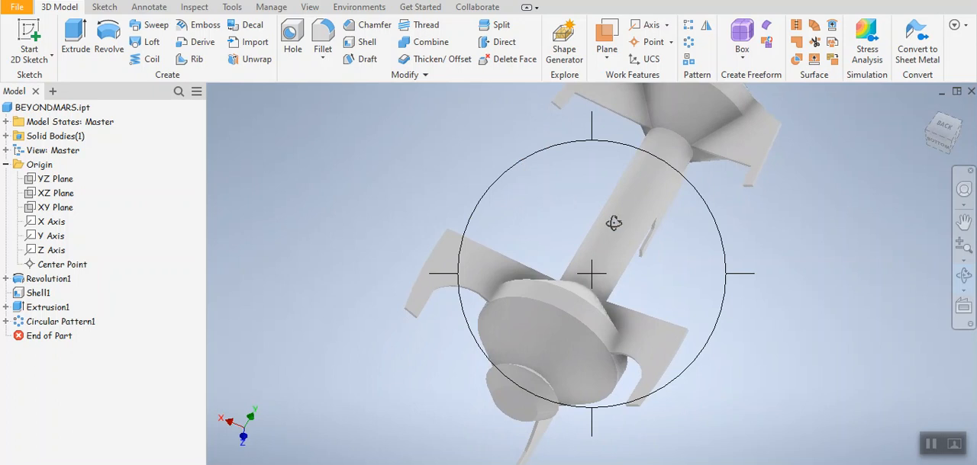
{"action": "left_click_drag", "start_coordinate": [582, 215], "coordinate": [580, 213]}
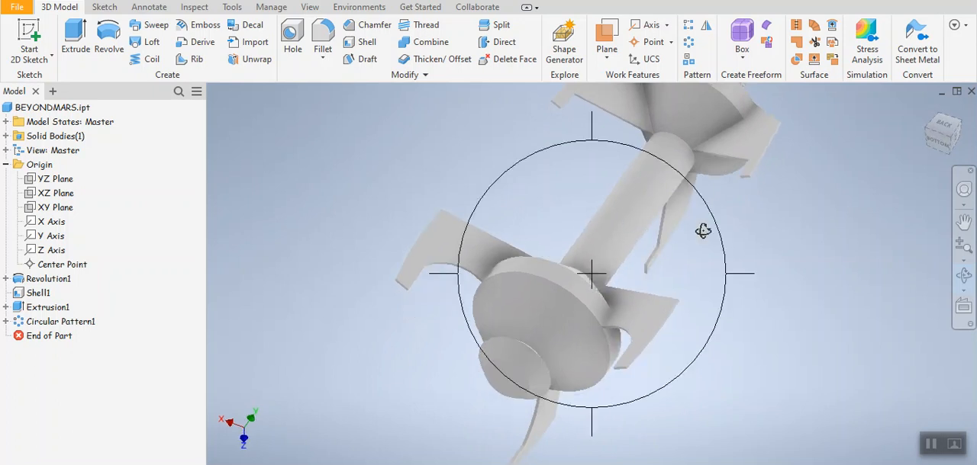
{"action": "right_click", "coordinate": [730, 220]}
{"action": "left_click", "coordinate": [781, 221]}
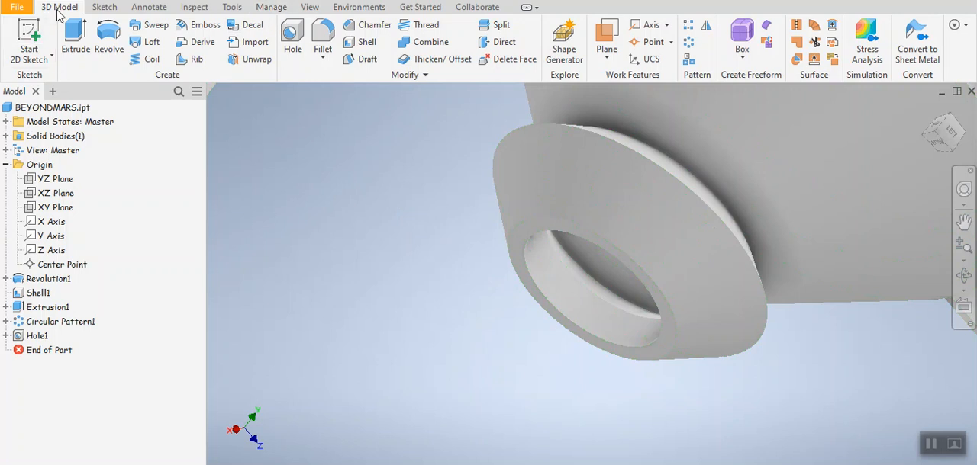
Step: Review the position, type, depth and diameter settings of the existing hole in the tower's base
{"action": "left_click", "coordinate": [294, 61]}
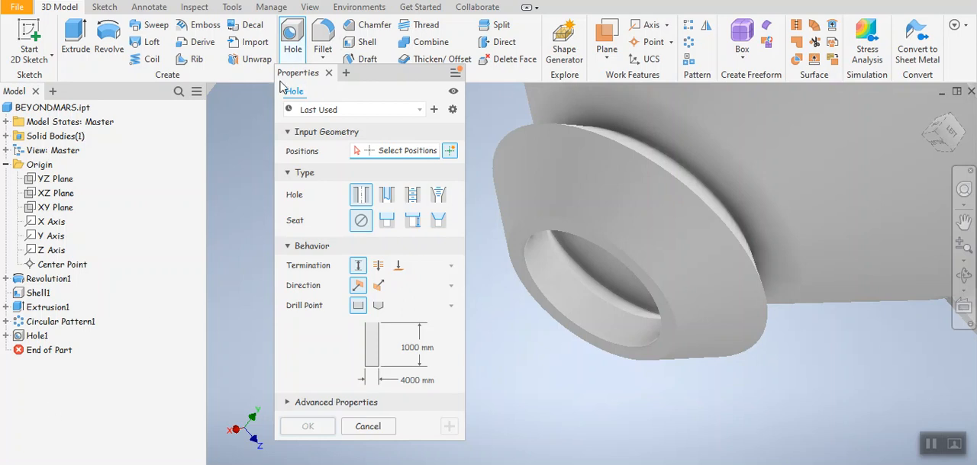
{"action": "left_click", "coordinate": [328, 73]}
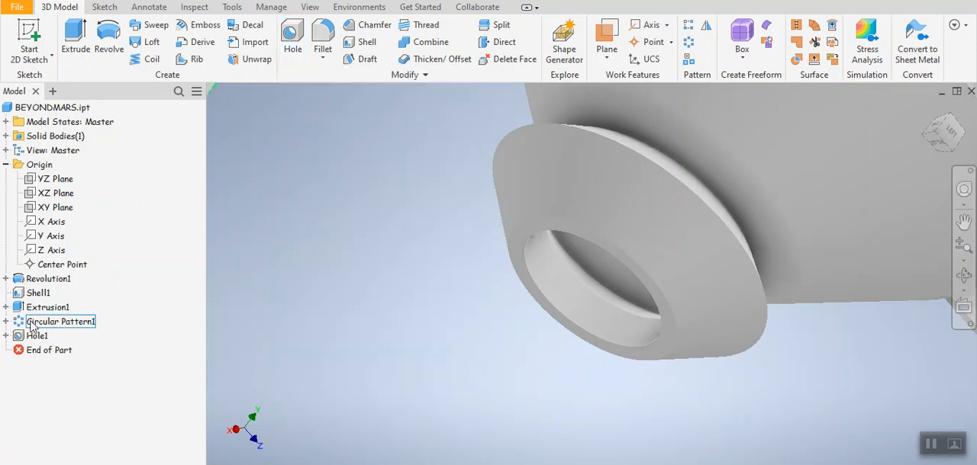
{"action": "left_click", "coordinate": [35, 336]}
{"action": "double_click", "coordinate": [34, 337]}
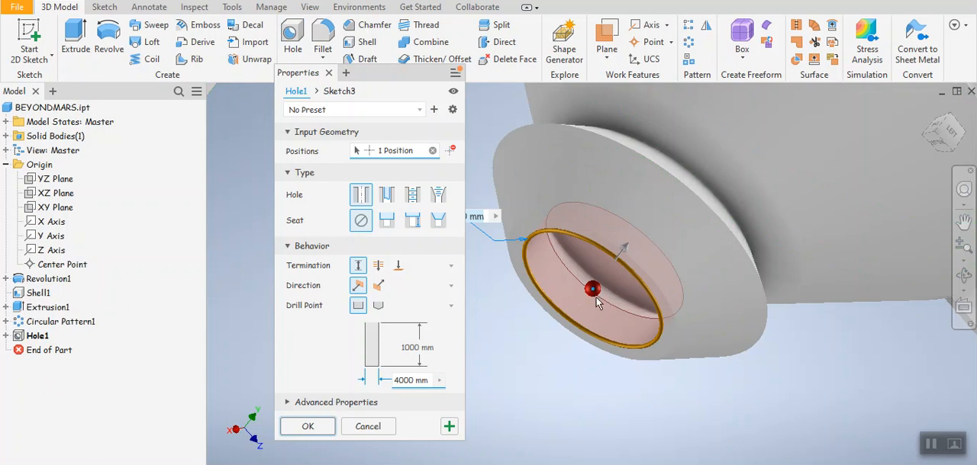
{"action": "scroll", "coordinate": [703, 243], "scroll_direction": "up", "scroll_amount": 5}
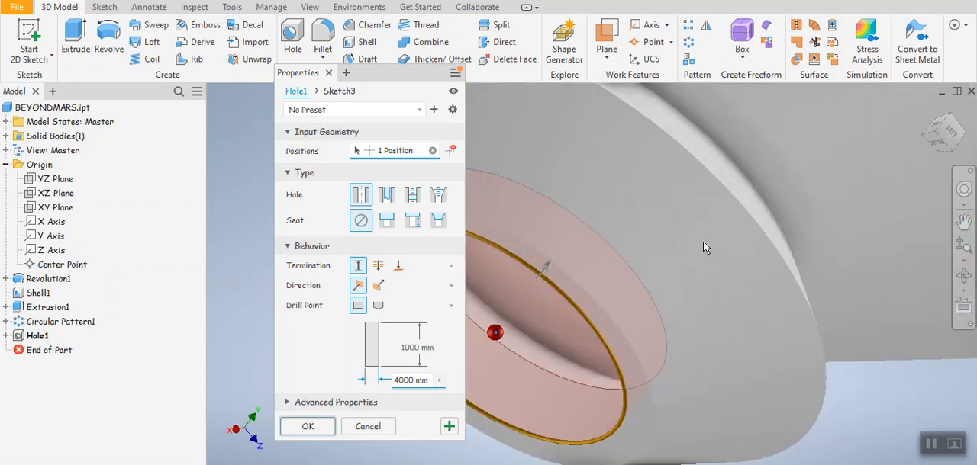
{"action": "scroll", "coordinate": [718, 252], "scroll_direction": "down", "scroll_amount": 5}
{"action": "scroll", "coordinate": [728, 263], "scroll_direction": "up", "scroll_amount": 2}
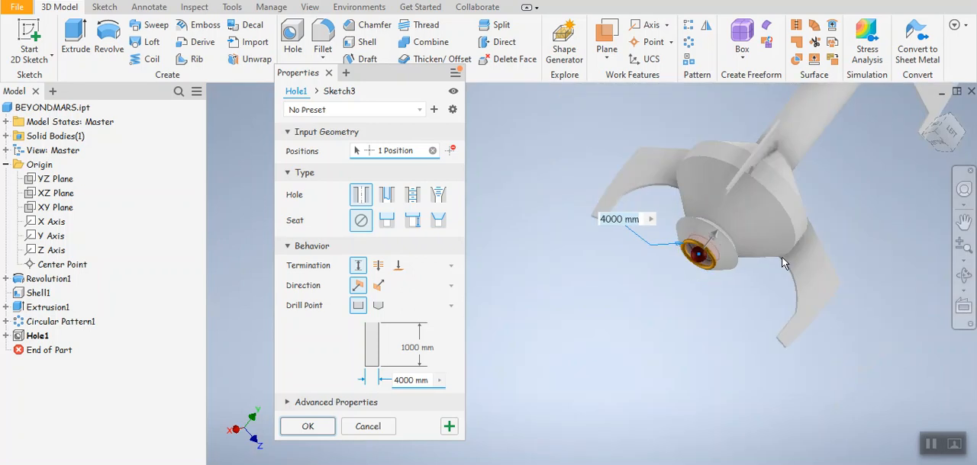
{"action": "scroll", "coordinate": [736, 252], "scroll_direction": "up", "scroll_amount": 2}
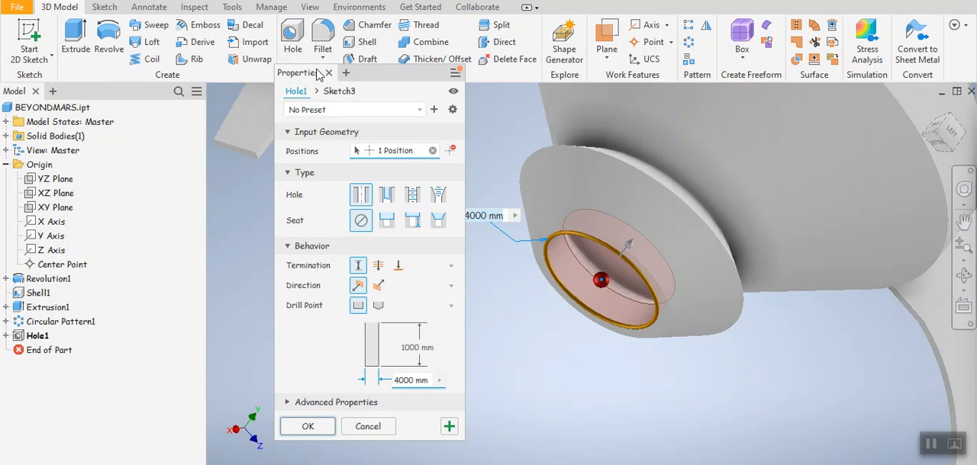
{"action": "left_click_drag", "start_coordinate": [427, 74], "coordinate": [412, 88]}
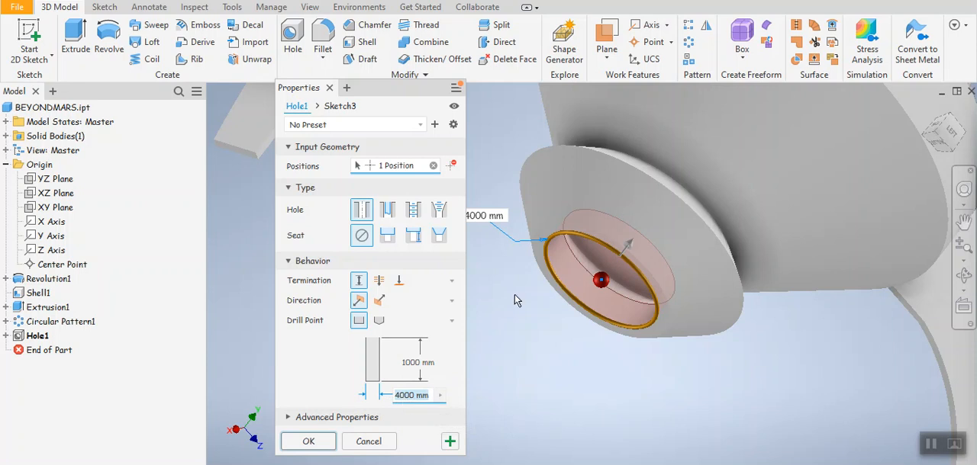
{"action": "scroll", "coordinate": [626, 267], "scroll_direction": "down", "scroll_amount": 3}
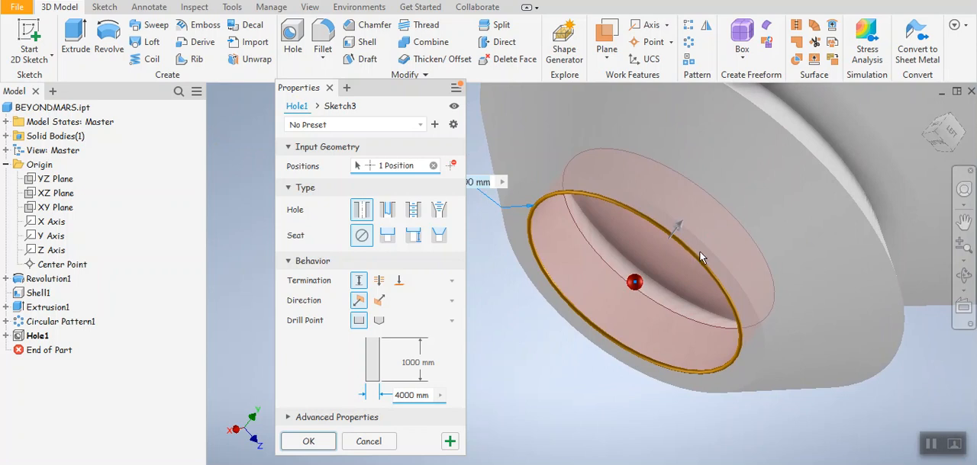
{"action": "left_click", "coordinate": [307, 443]}
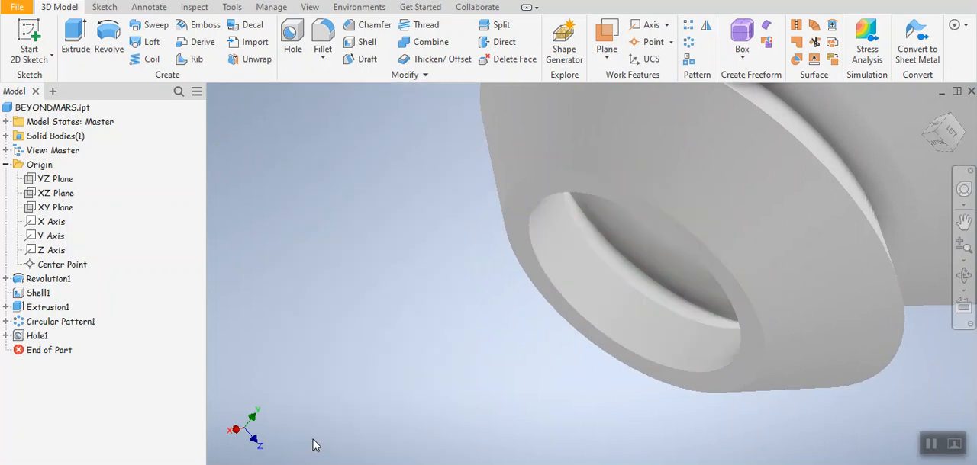
Step: Inspect the finished tower from its base opening, the left side and a slightly raised angle
{"action": "scroll", "coordinate": [431, 347], "scroll_direction": "up", "scroll_amount": 5}
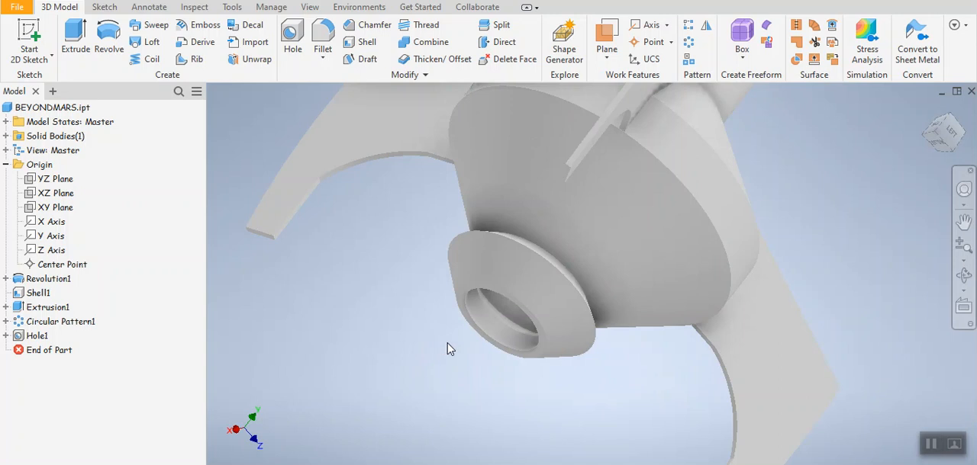
{"action": "scroll", "coordinate": [488, 350], "scroll_direction": "down", "scroll_amount": 3}
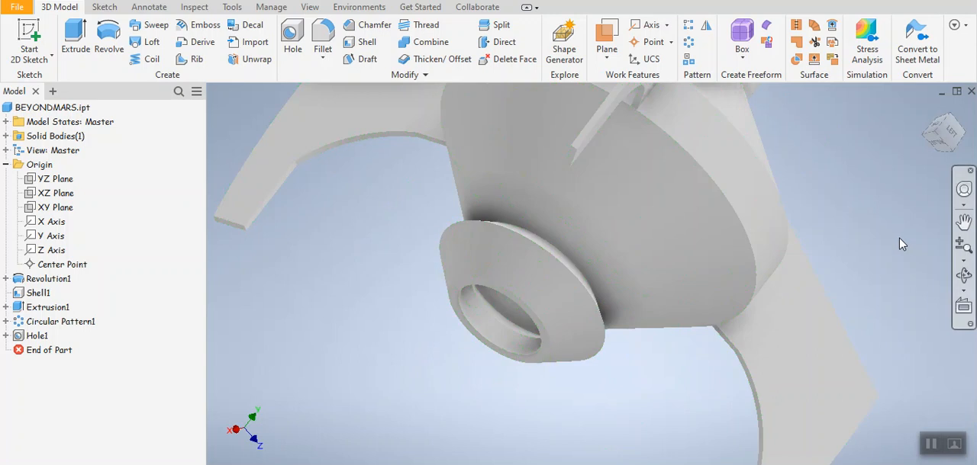
{"action": "left_click", "coordinate": [948, 138]}
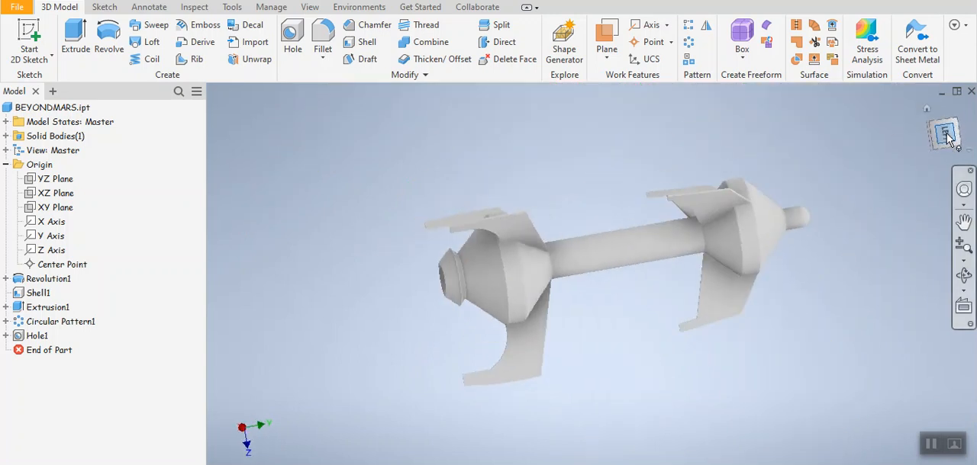
{"action": "left_click", "coordinate": [961, 113]}
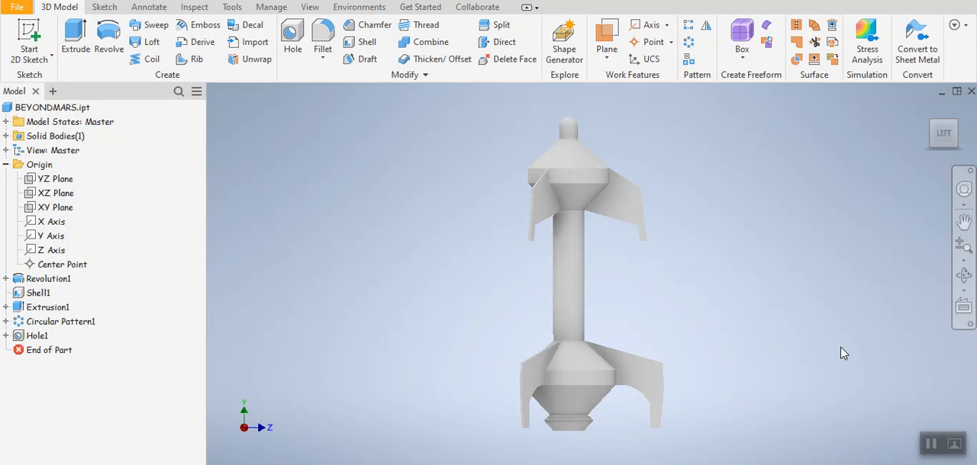
{"action": "left_click", "coordinate": [963, 275]}
{"action": "left_click_drag", "start_coordinate": [640, 277], "coordinate": [720, 359]}
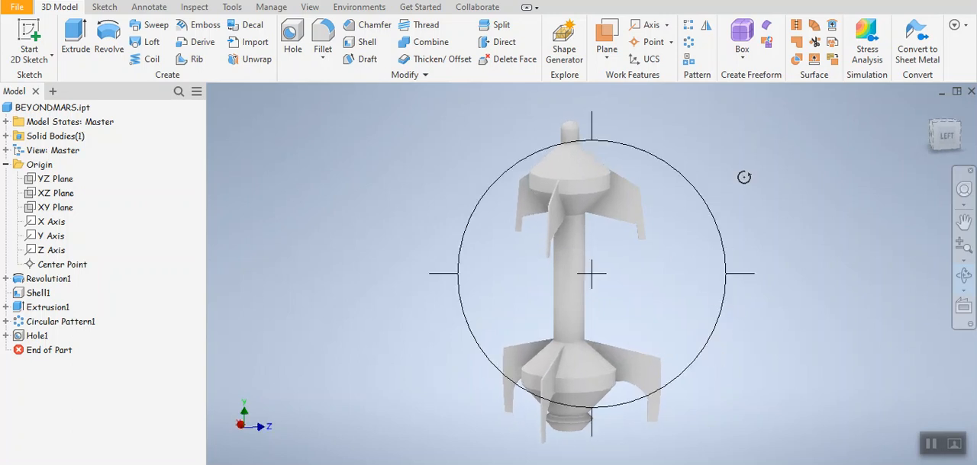
{"action": "right_click", "coordinate": [691, 221]}
{"action": "left_click", "coordinate": [741, 172]}
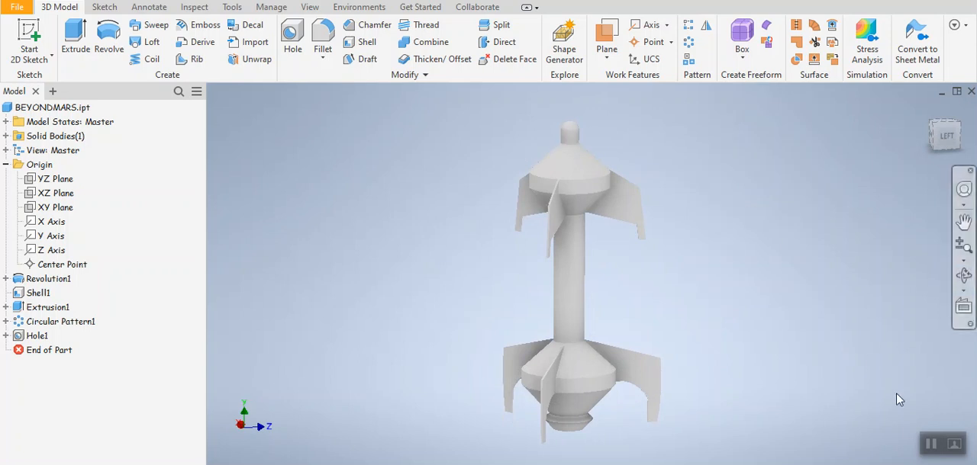